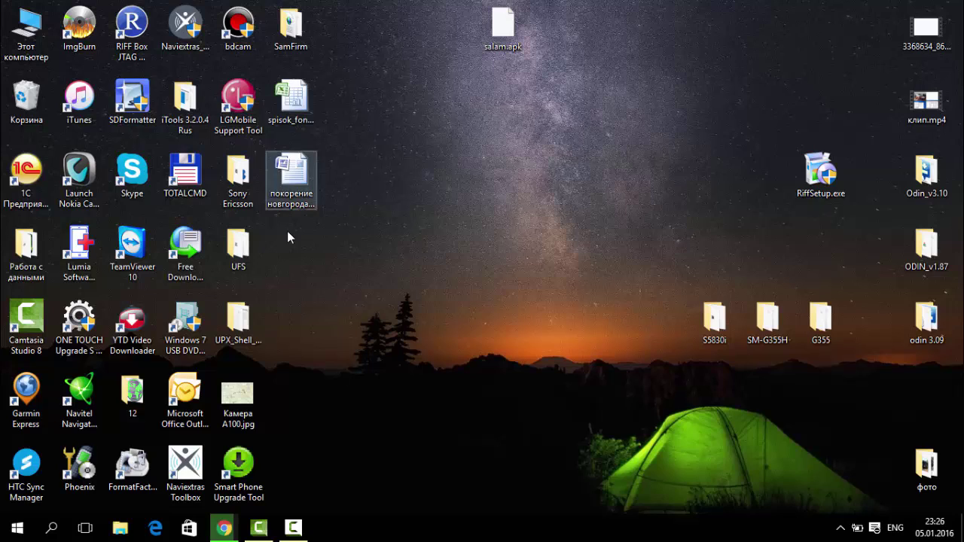
Step: Switch to Chrome, open the 4PDA thread on Samsung GT-I9100 Galaxy S II firmware (OS 2.3), and view its first post
{"action": "left_click", "coordinate": [226, 527]}
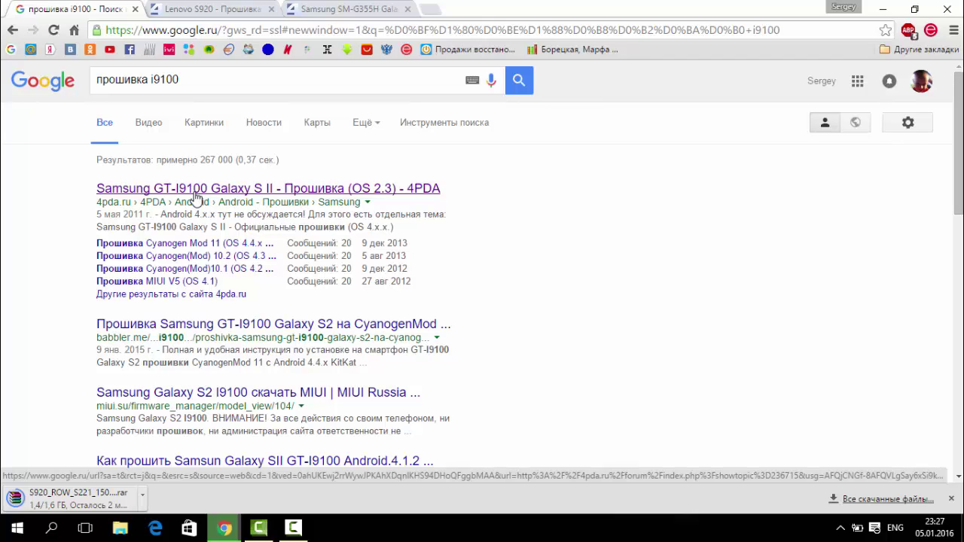
{"action": "left_click", "coordinate": [194, 196]}
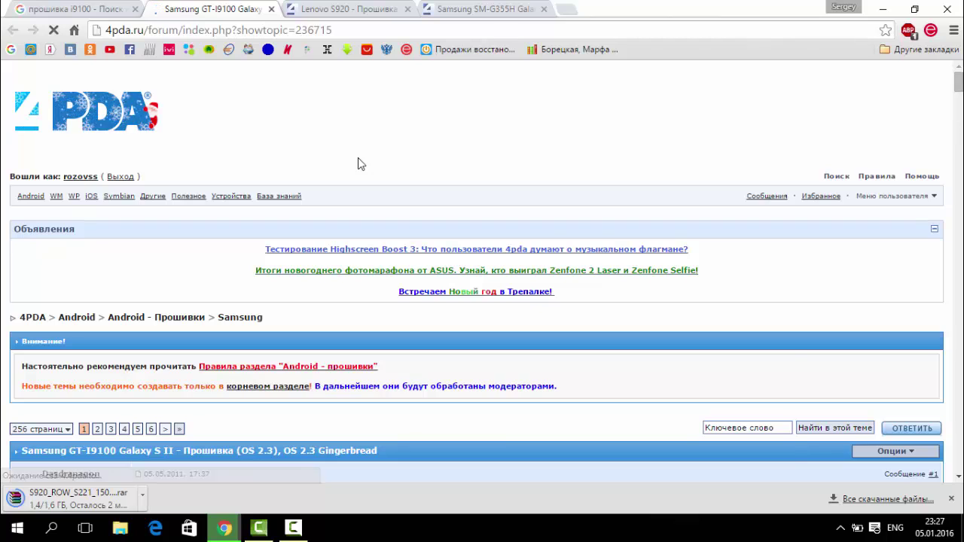
{"action": "scroll", "coordinate": [360, 164], "scroll_direction": "down", "scroll_amount": 2}
{"action": "scroll", "coordinate": [361, 164], "scroll_direction": "down", "scroll_amount": 6}
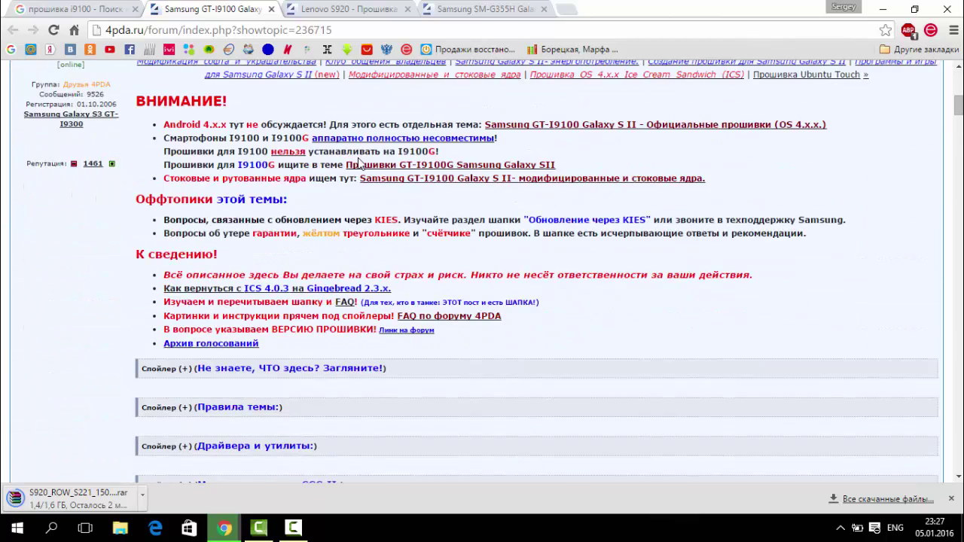
{"action": "scroll", "coordinate": [360, 165], "scroll_direction": "down", "scroll_amount": 2}
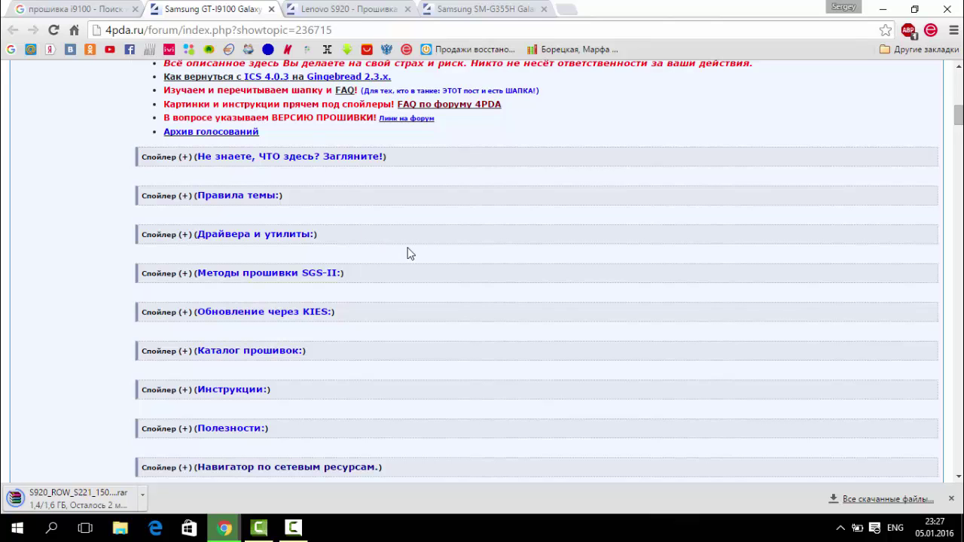
Step: Examine the thread header's topic links, compatibility warnings and list of collapsed spoiler sections
{"action": "scroll", "coordinate": [410, 254], "scroll_direction": "down", "scroll_amount": 2}
{"action": "scroll", "coordinate": [410, 254], "scroll_direction": "up", "scroll_amount": 5}
{"action": "scroll", "coordinate": [410, 254], "scroll_direction": "up", "scroll_amount": 2}
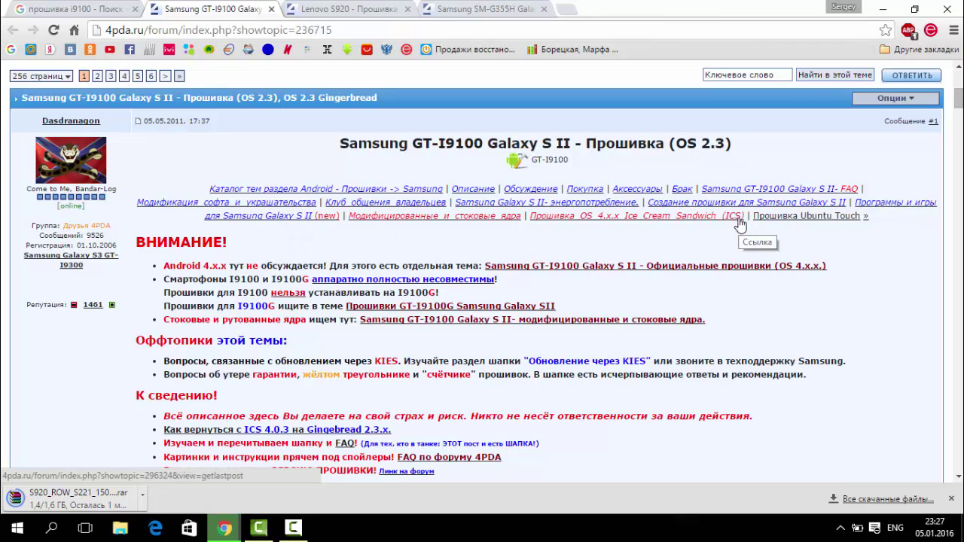
{"action": "scroll", "coordinate": [786, 256], "scroll_direction": "down", "scroll_amount": 3}
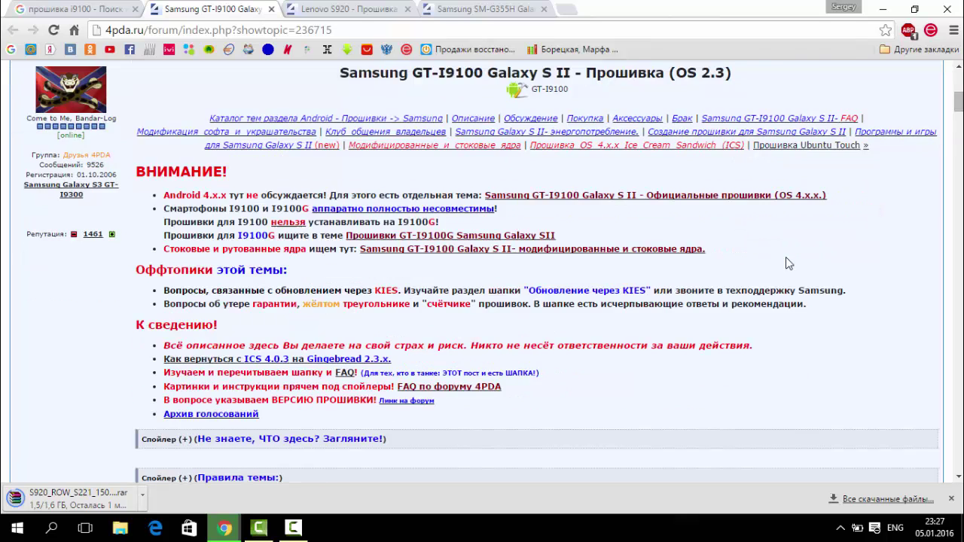
{"action": "scroll", "coordinate": [786, 263], "scroll_direction": "down", "scroll_amount": 2}
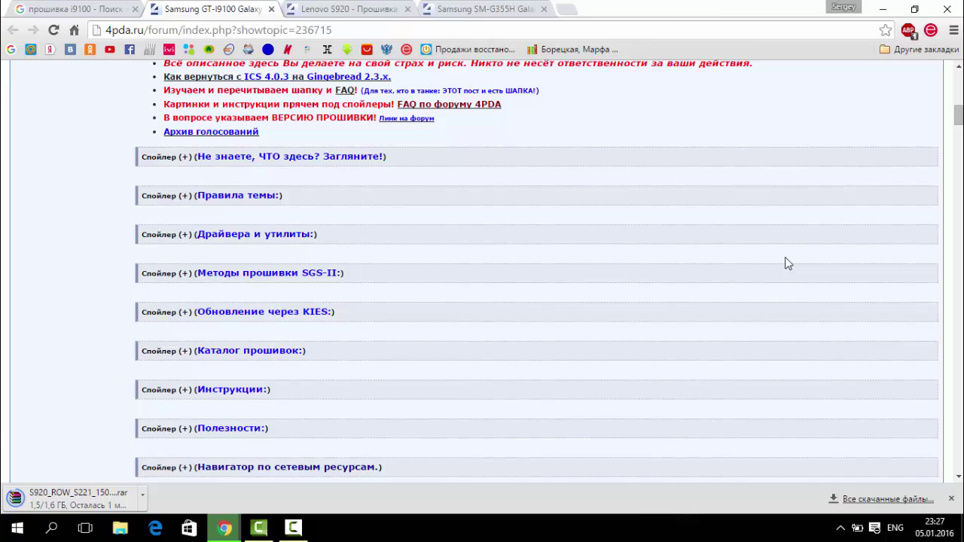
{"action": "scroll", "coordinate": [786, 263], "scroll_direction": "down", "scroll_amount": 1}
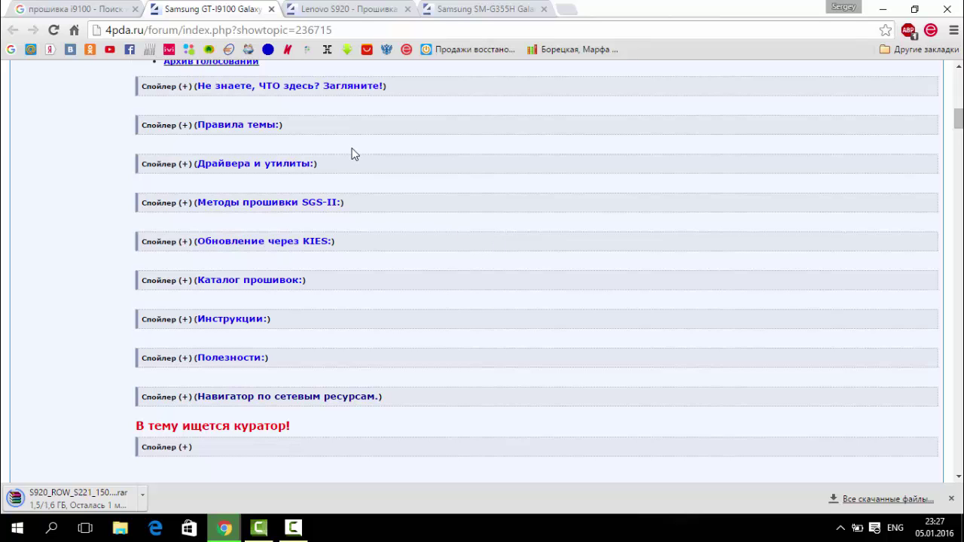
{"action": "scroll", "coordinate": [354, 154], "scroll_direction": "up", "scroll_amount": 1}
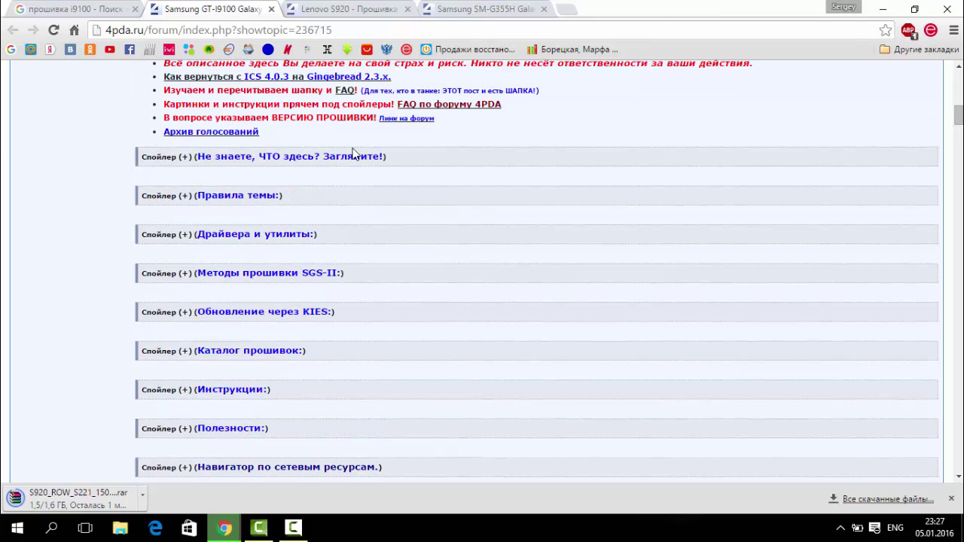
{"action": "scroll", "coordinate": [356, 155], "scroll_direction": "down", "scroll_amount": 2}
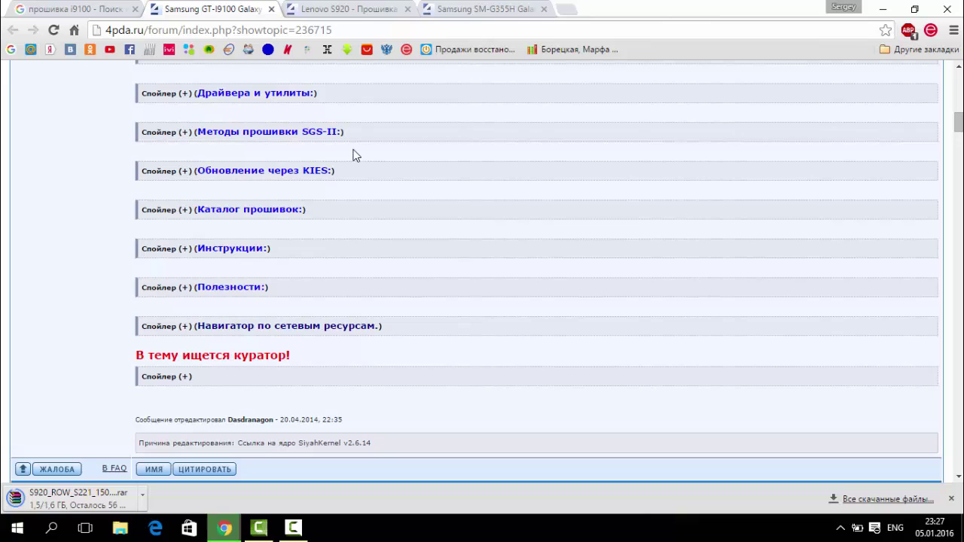
{"action": "scroll", "coordinate": [356, 155], "scroll_direction": "up", "scroll_amount": 3}
{"action": "scroll", "coordinate": [356, 155], "scroll_direction": "down", "scroll_amount": 2}
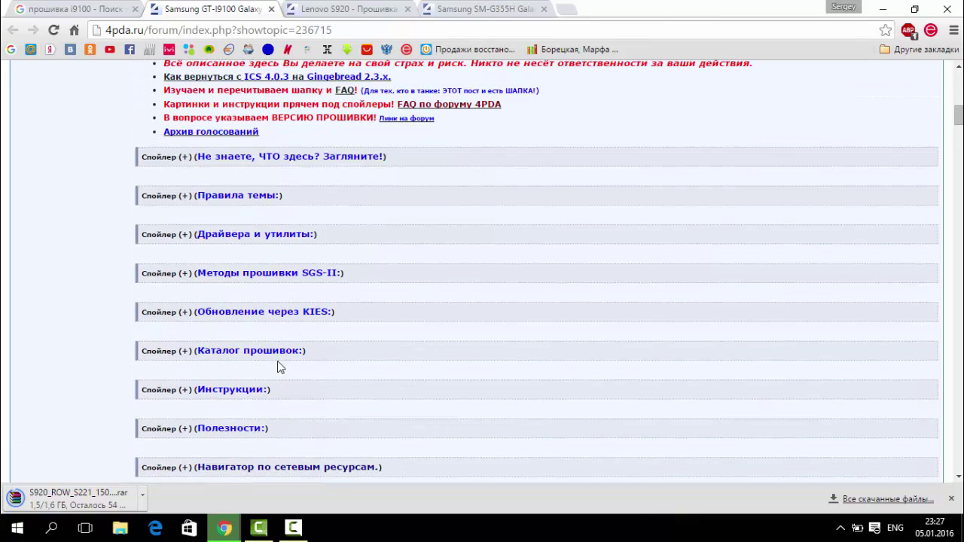
Step: Expand the "Каталог прошивок" spoiler and highlight the note "аппаратно полностью несовместимы!" about the I9100 and I9100G
{"action": "left_click", "coordinate": [306, 351]}
{"action": "scroll", "coordinate": [359, 329], "scroll_direction": "down", "scroll_amount": 3}
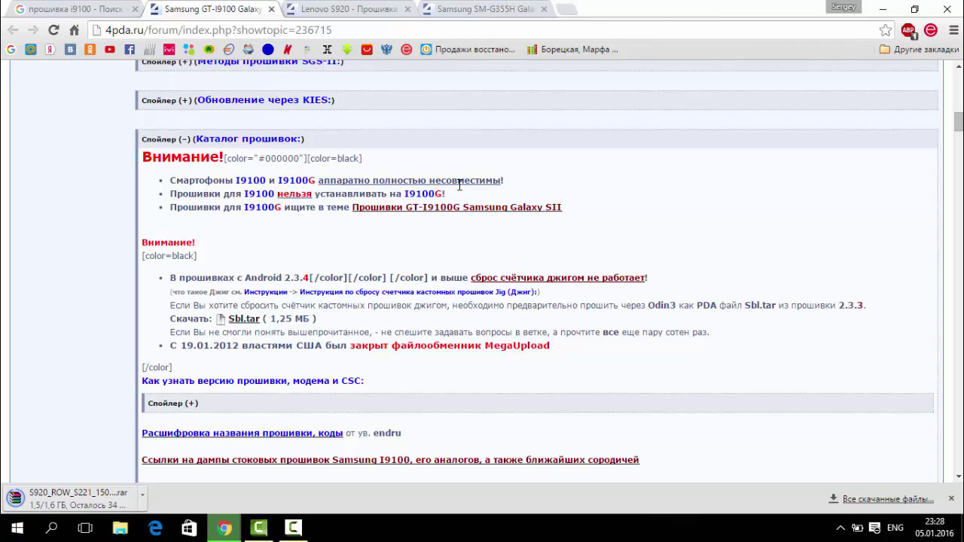
{"action": "left_click_drag", "start_coordinate": [508, 181], "coordinate": [321, 185]}
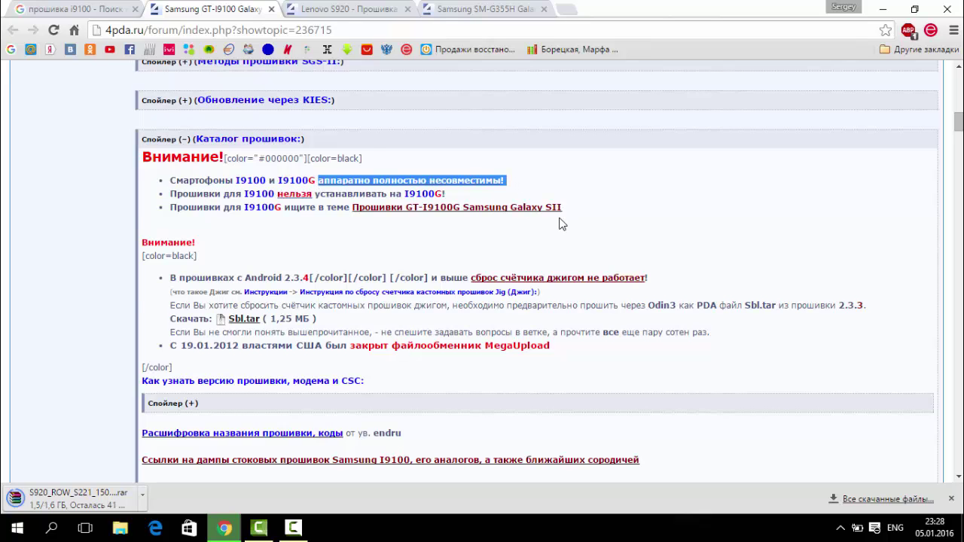
Step: Open the Samsung SM-G355H Galaxy Core 2 Duos firmware thread and look over its spoiler sections
{"action": "scroll", "coordinate": [560, 224], "scroll_direction": "up", "scroll_amount": 1}
{"action": "left_click", "coordinate": [494, 9]}
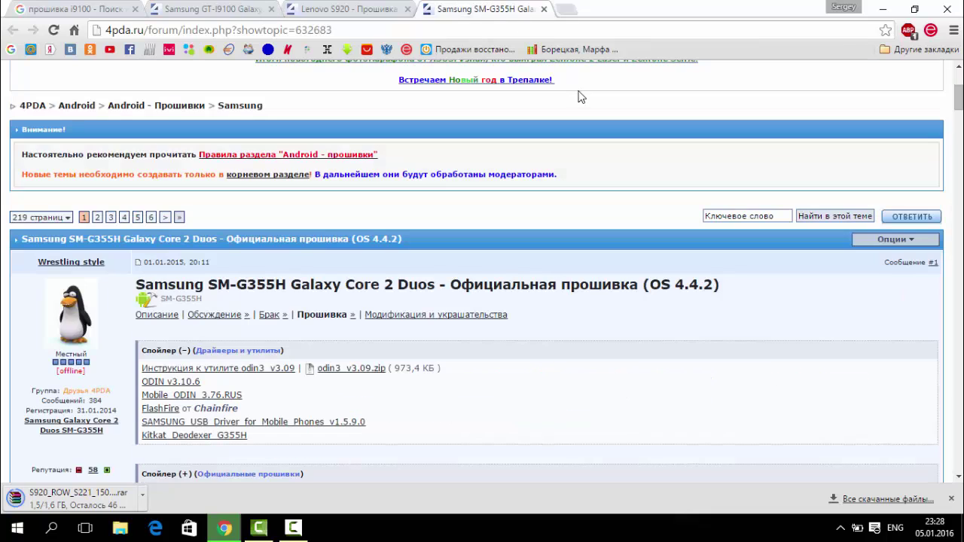
{"action": "scroll", "coordinate": [580, 98], "scroll_direction": "down", "scroll_amount": 1}
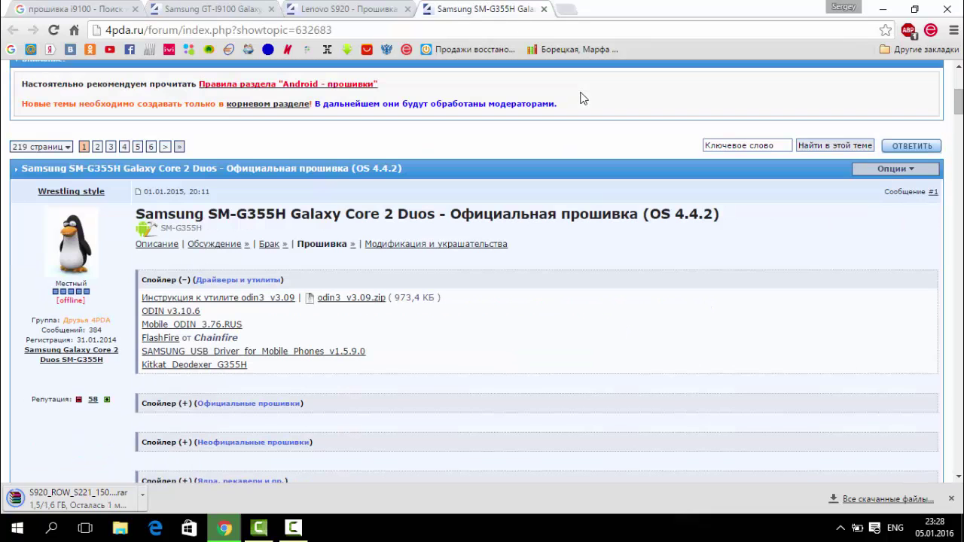
{"action": "scroll", "coordinate": [580, 98], "scroll_direction": "down", "scroll_amount": 2}
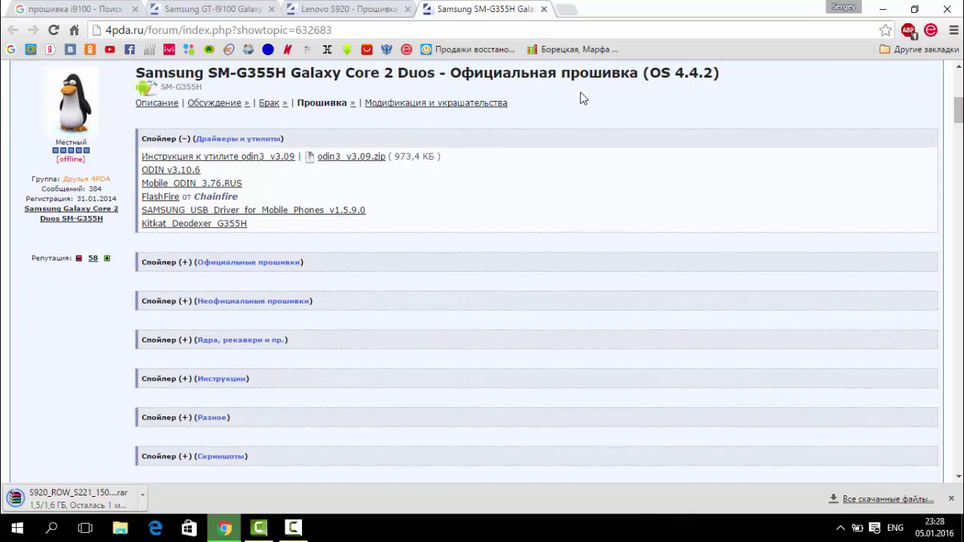
{"action": "scroll", "coordinate": [580, 98], "scroll_direction": "down", "scroll_amount": 3}
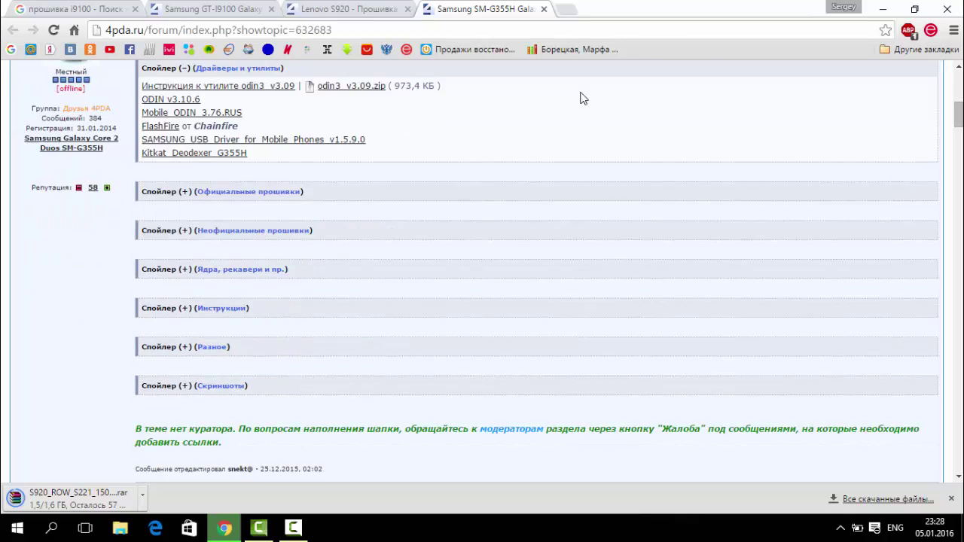
{"action": "scroll", "coordinate": [581, 99], "scroll_direction": "up", "scroll_amount": 3}
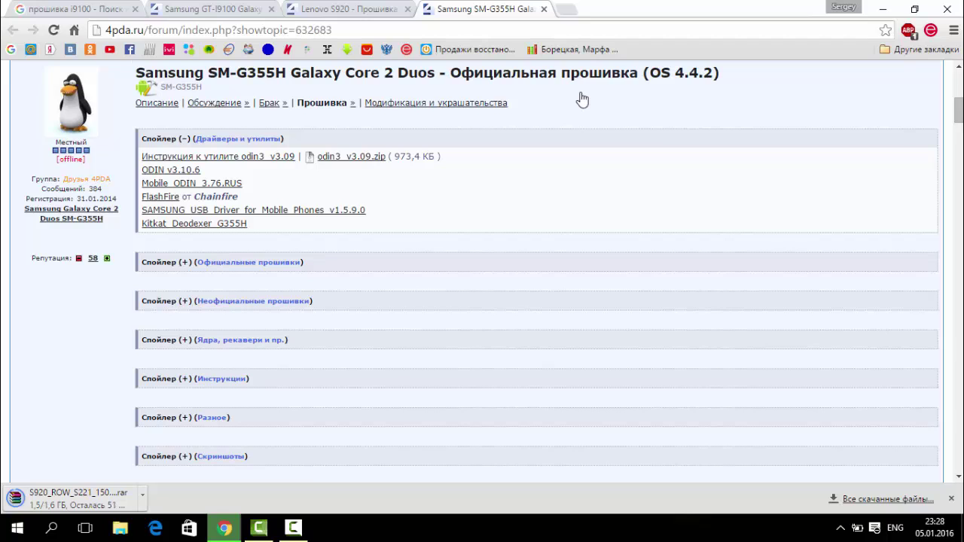
Step: Expand the "Официальные прошивки" spoiler and examine the official firmware builds alongside the drivers and utilities
{"action": "left_click", "coordinate": [204, 274]}
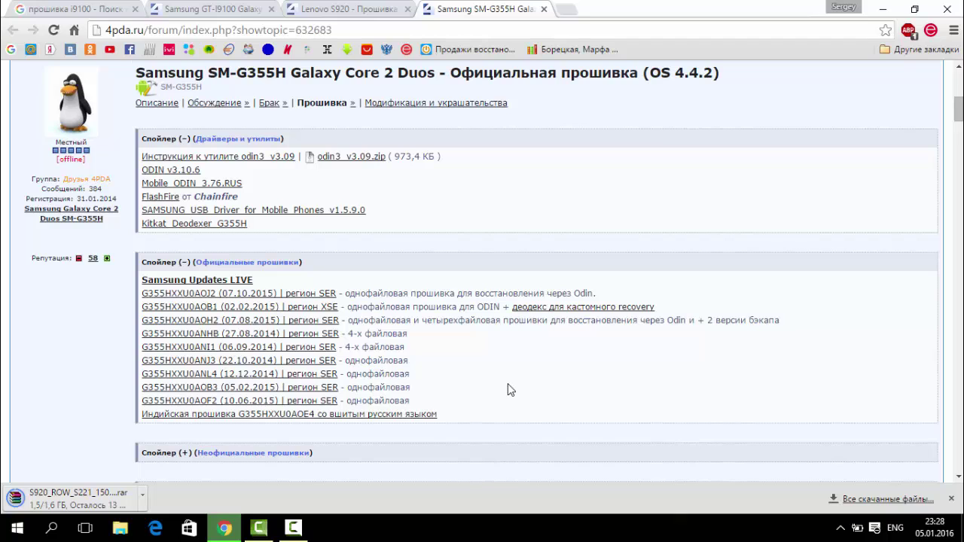
{"action": "scroll", "coordinate": [510, 391], "scroll_direction": "down", "scroll_amount": 2}
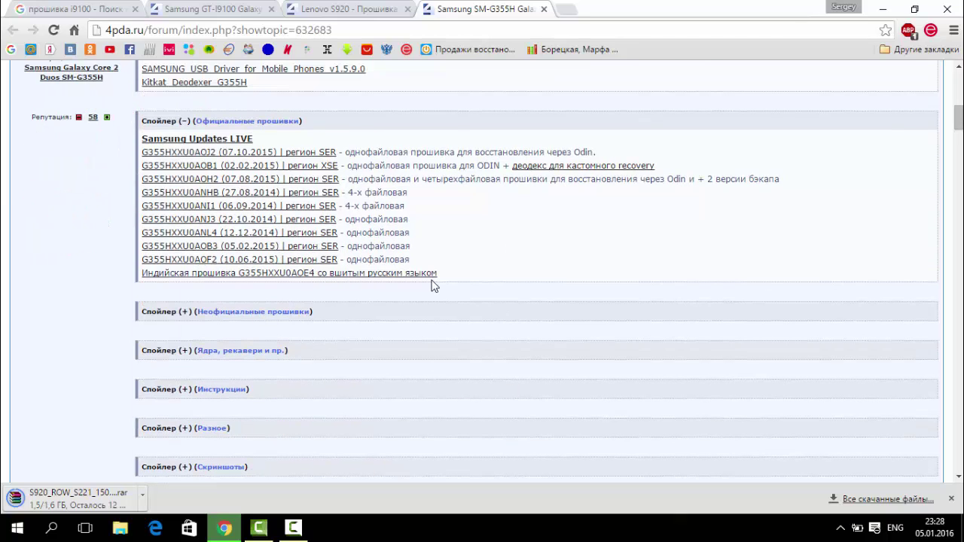
{"action": "scroll", "coordinate": [441, 287], "scroll_direction": "down", "scroll_amount": 2}
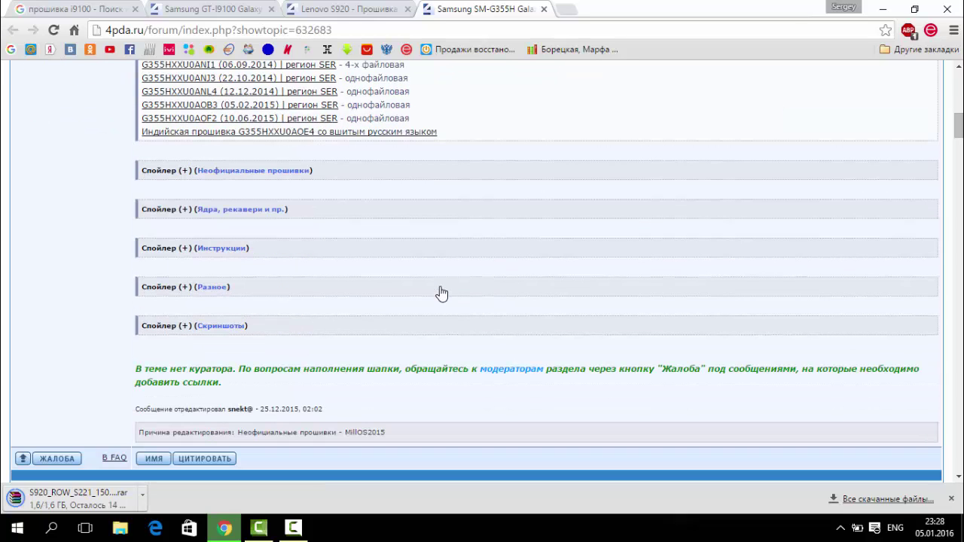
{"action": "scroll", "coordinate": [441, 288], "scroll_direction": "up", "scroll_amount": 3}
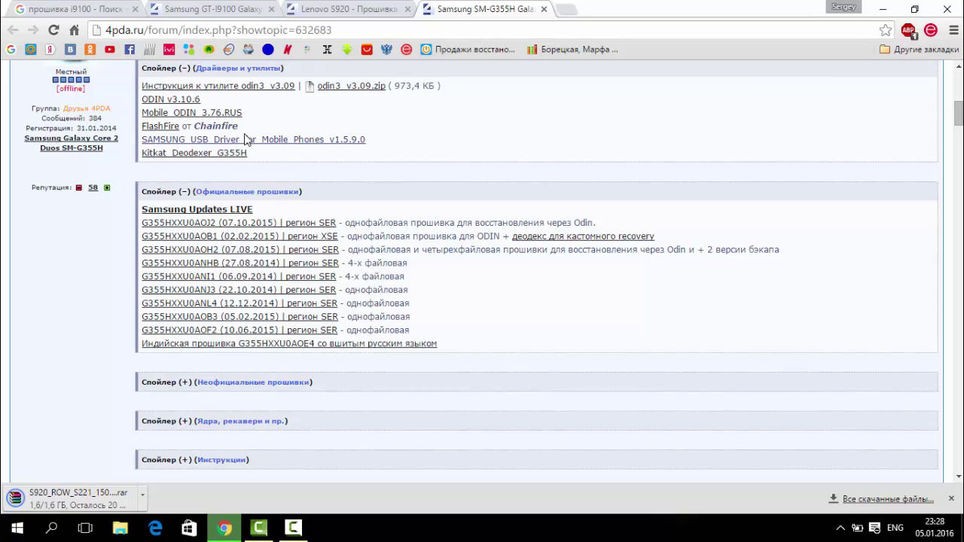
{"action": "scroll", "coordinate": [497, 165], "scroll_direction": "up", "scroll_amount": 3}
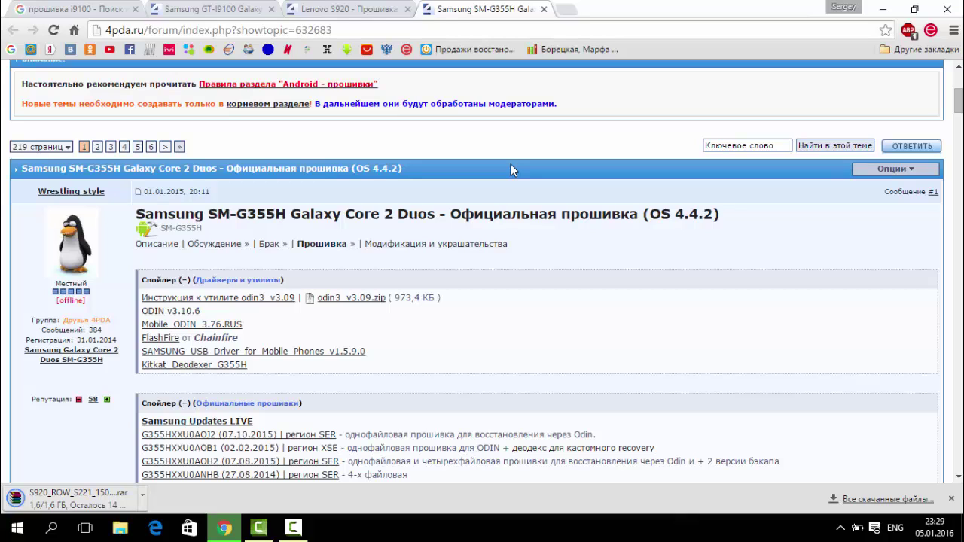
{"action": "scroll", "coordinate": [537, 221], "scroll_direction": "down", "scroll_amount": 1}
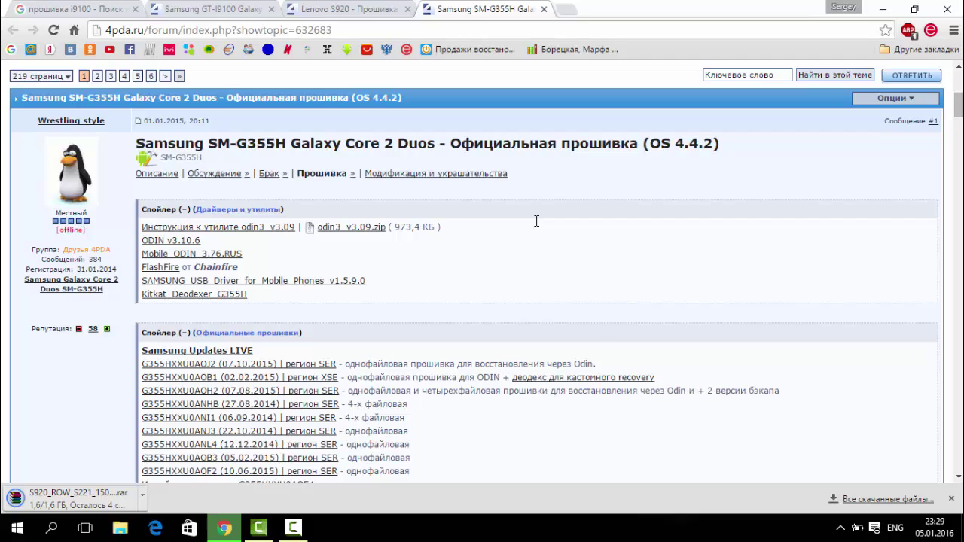
{"action": "scroll", "coordinate": [536, 221], "scroll_direction": "down", "scroll_amount": 1}
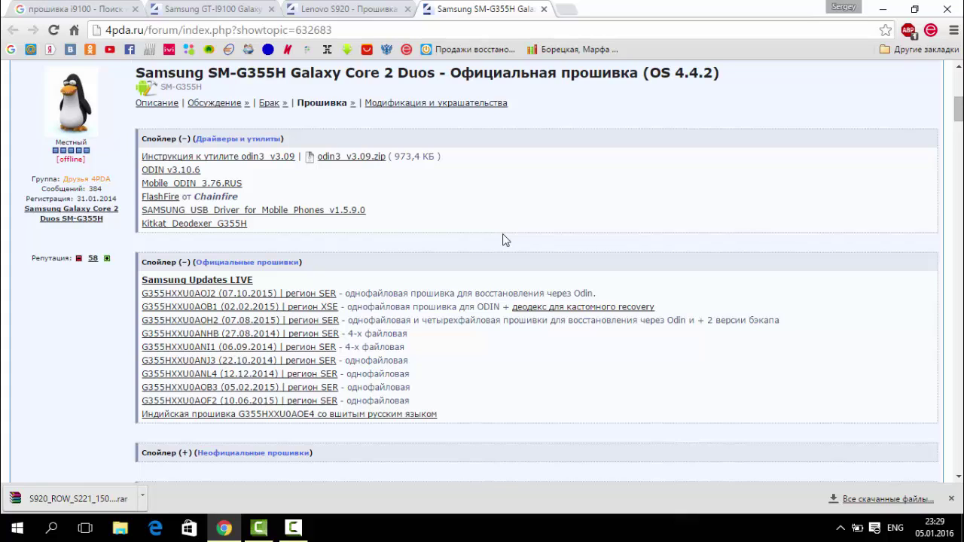
Step: Minimize the browser, launch SamFirm.exe from the SamFirm folder, and maximize its window
{"action": "left_click", "coordinate": [882, 11]}
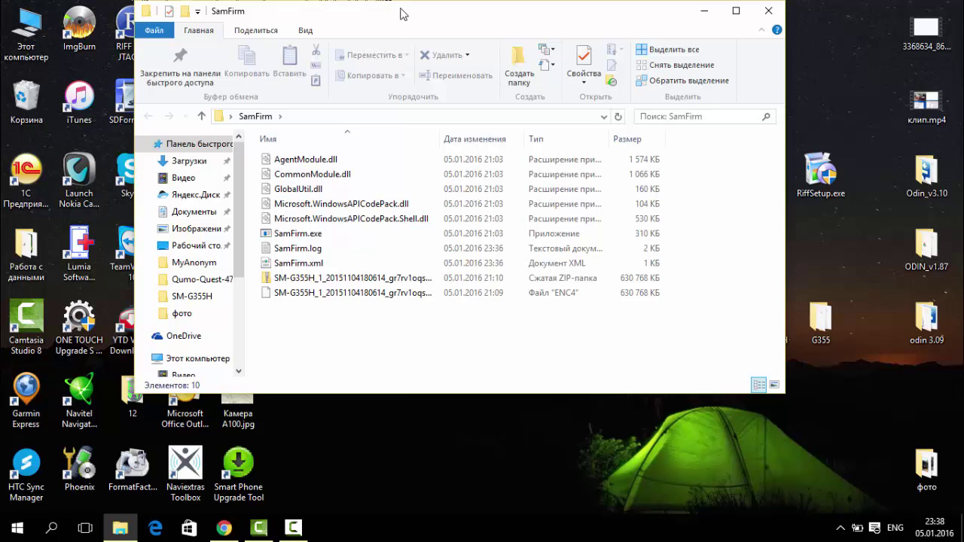
{"action": "left_click_drag", "start_coordinate": [403, 14], "coordinate": [459, 83]}
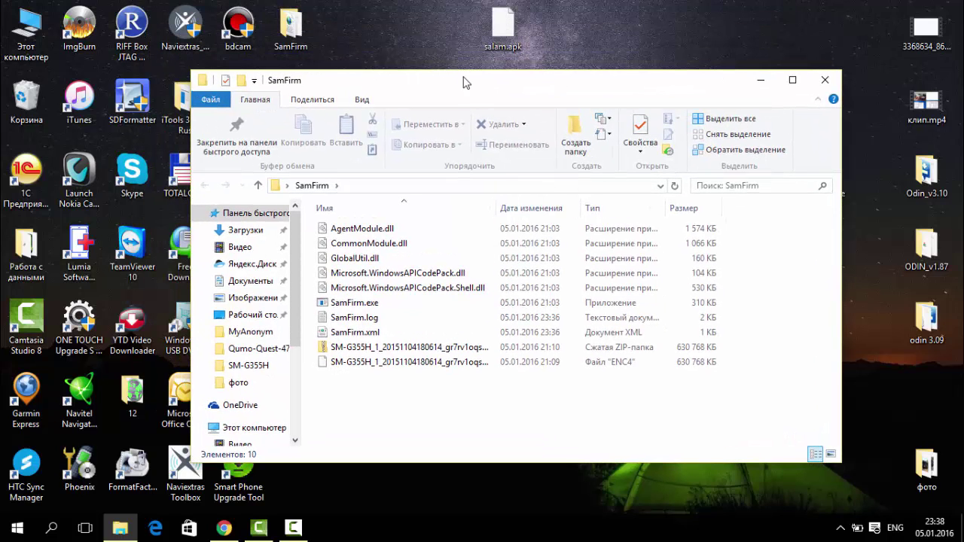
{"action": "left_click_drag", "start_coordinate": [464, 82], "coordinate": [427, 62]}
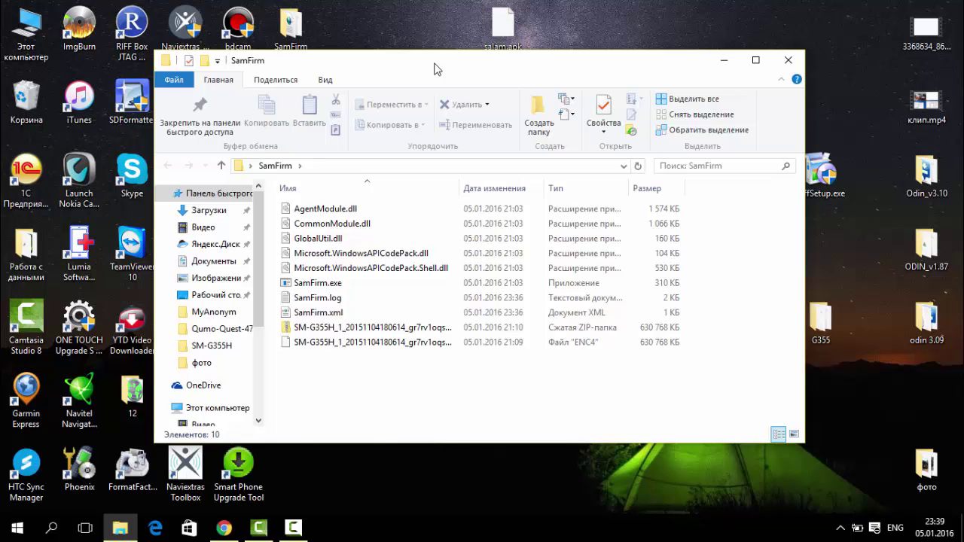
{"action": "double_click", "coordinate": [350, 283]}
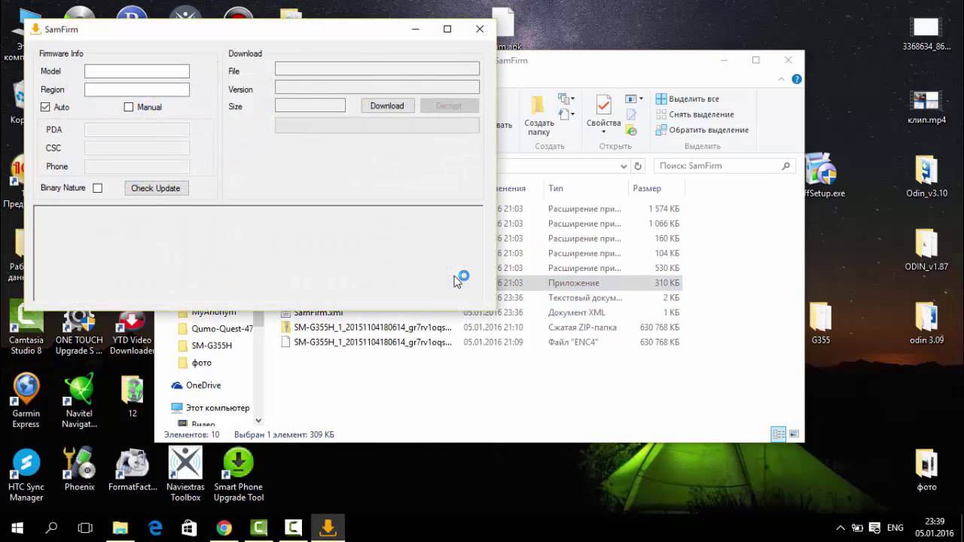
{"action": "double_click", "coordinate": [349, 27]}
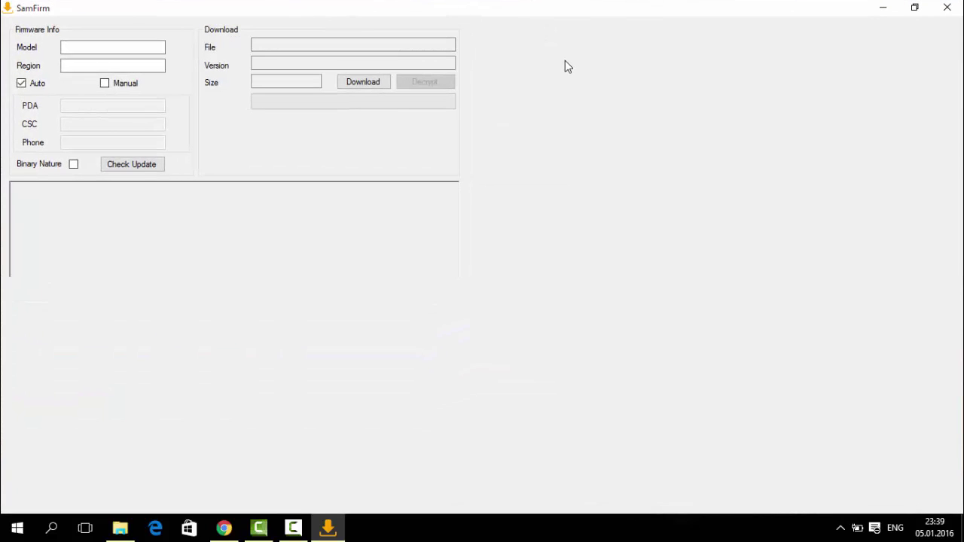
Step: Enter GT-9100 as the model and SER as the region in the firmware info
{"action": "left_click", "coordinate": [142, 46]}
{"action": "type", "text": "GT-9100"}
{"action": "key", "text": "Tab"}
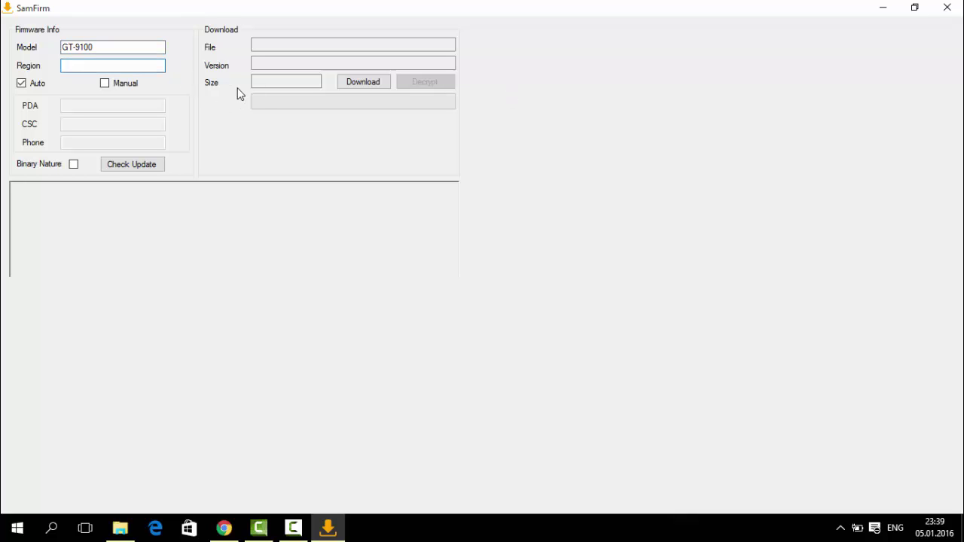
{"action": "type", "text": "SER"}
Step: Try the Manual mode with its PDA, CSC and Phone fields, and return the firmware lookup to Auto
{"action": "left_click", "coordinate": [119, 85]}
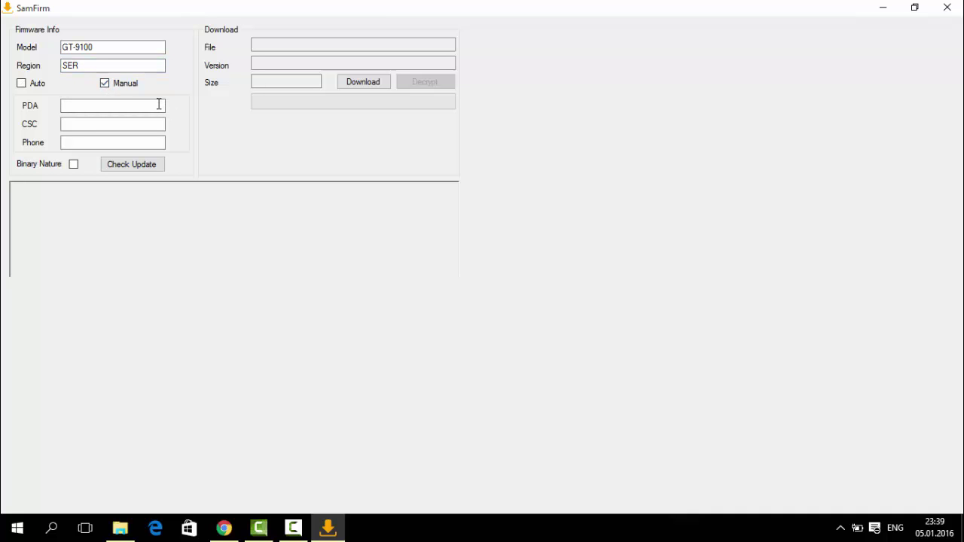
{"action": "left_click", "coordinate": [23, 86]}
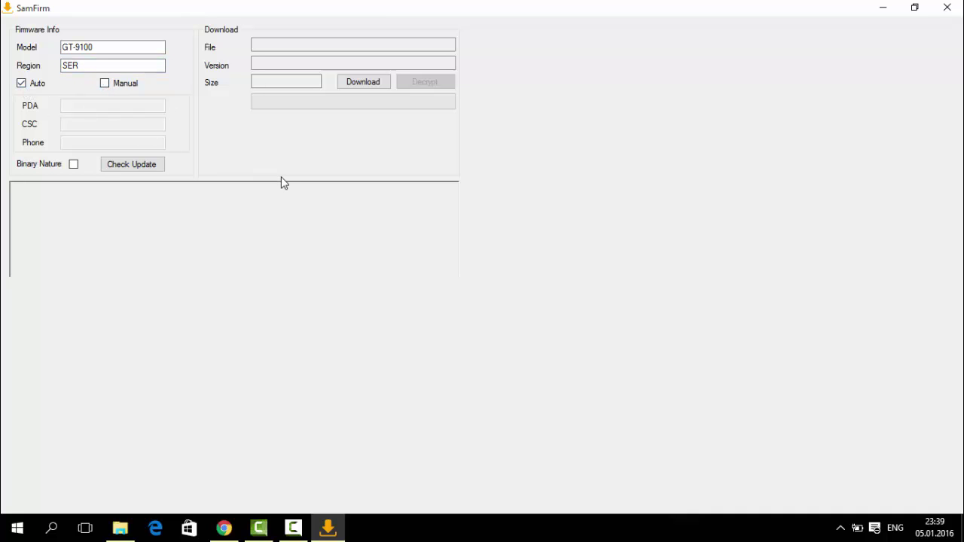
{"action": "left_click", "coordinate": [105, 83]}
{"action": "left_click", "coordinate": [119, 105]}
{"action": "left_click", "coordinate": [121, 123]}
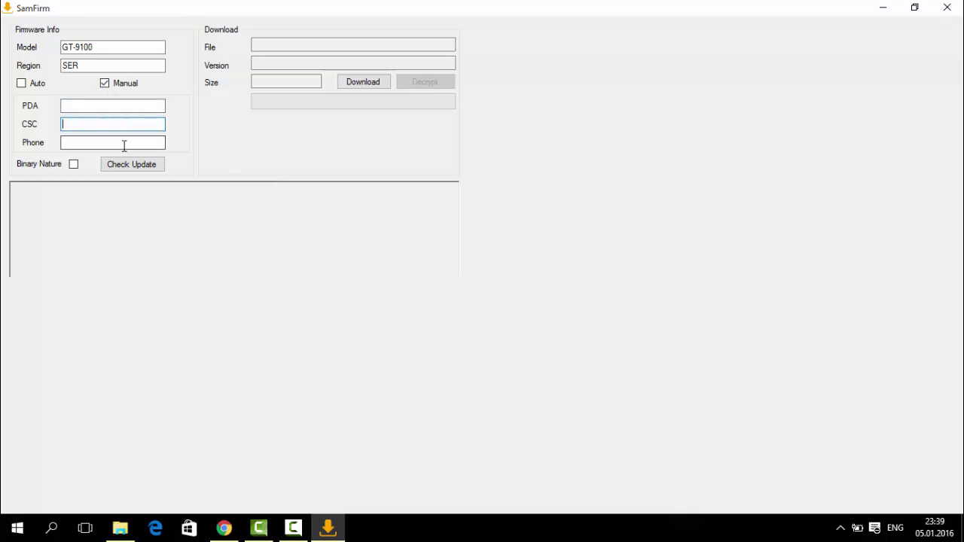
{"action": "left_click", "coordinate": [125, 145]}
{"action": "left_click", "coordinate": [126, 104]}
{"action": "left_click", "coordinate": [22, 84]}
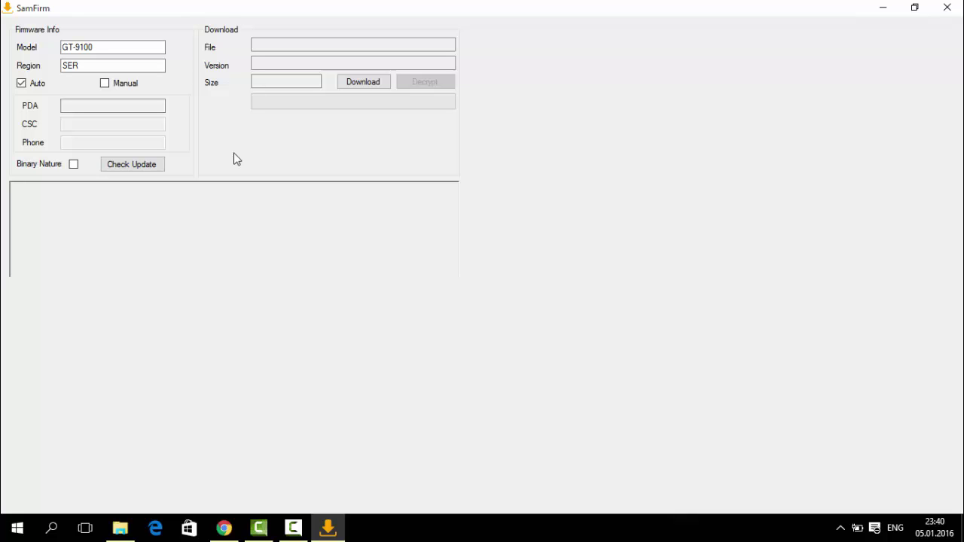
Step: Enable Binary Nature, correct the model to GT-i9100, and check for the firmware update for region SER
{"action": "left_click", "coordinate": [74, 165]}
{"action": "left_click", "coordinate": [131, 167]}
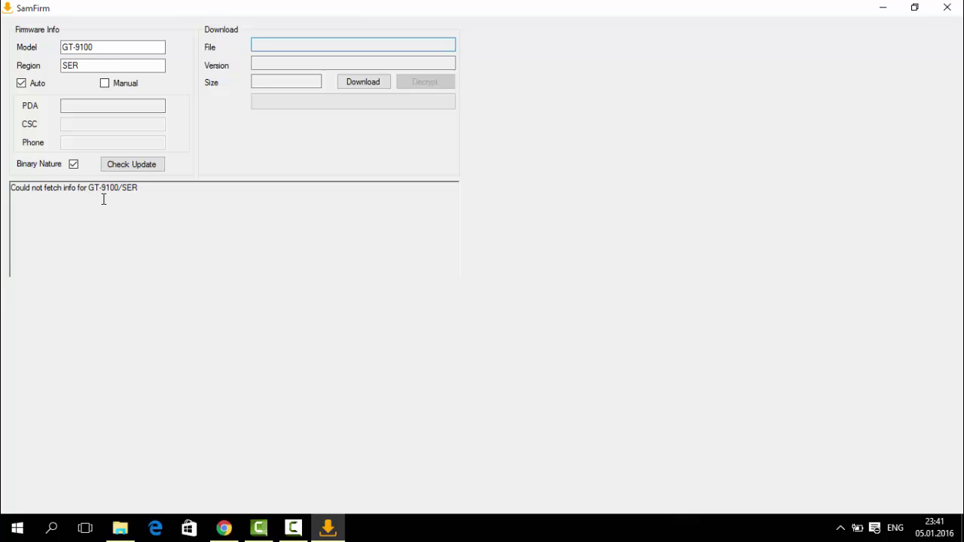
{"action": "left_click", "coordinate": [75, 47]}
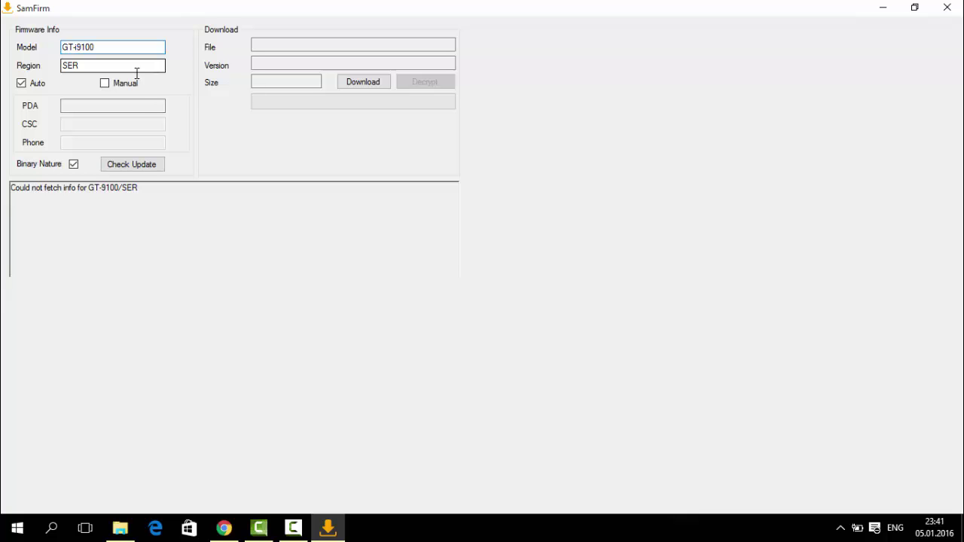
{"action": "left_click", "coordinate": [147, 167]}
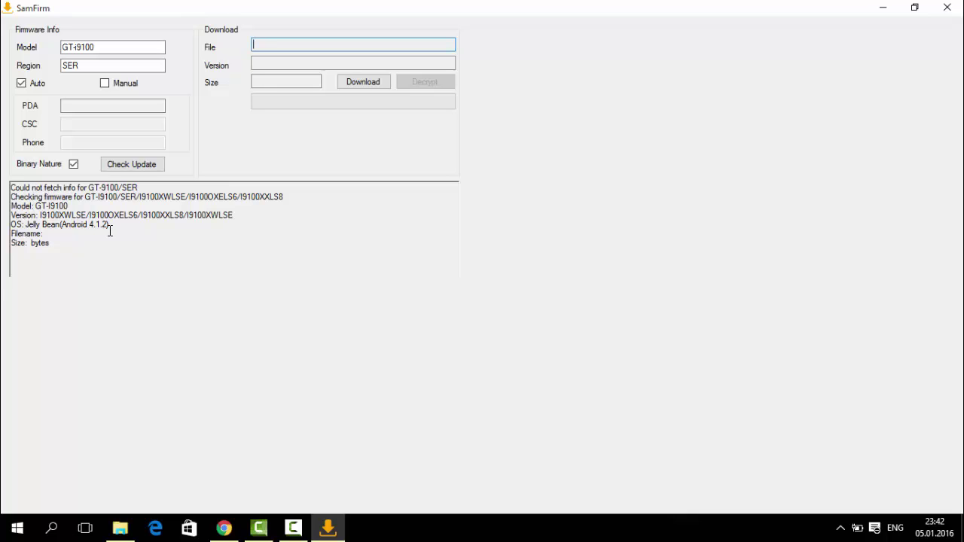
Step: Try to download the GT-i9100 firmware and repeat the update check with Binary Nature enabled
{"action": "left_click", "coordinate": [47, 238]}
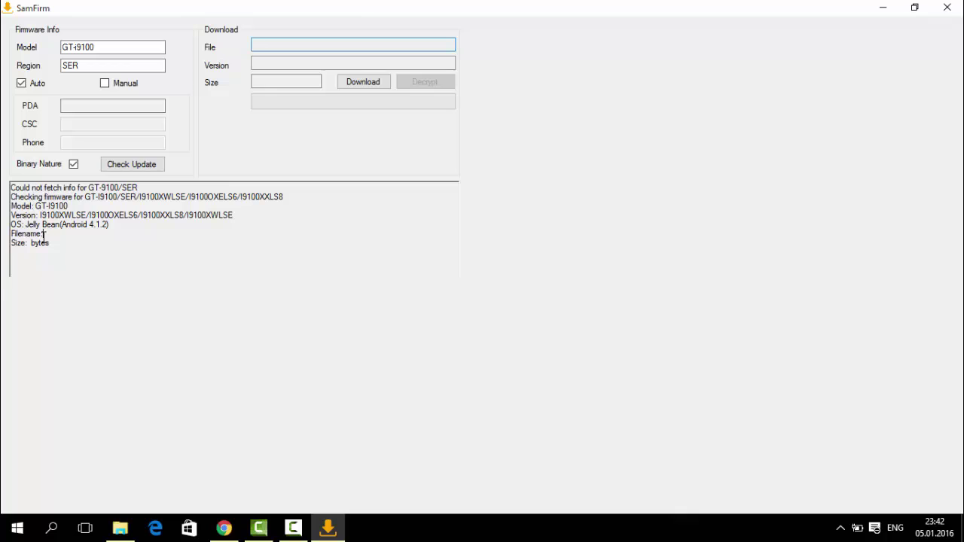
{"action": "left_click", "coordinate": [255, 64]}
{"action": "left_click", "coordinate": [363, 81]}
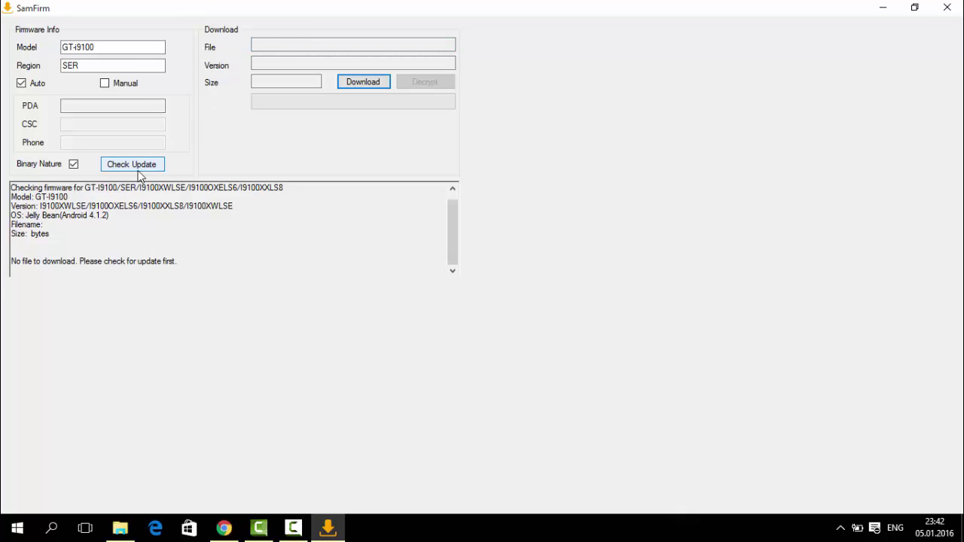
{"action": "left_click", "coordinate": [138, 171]}
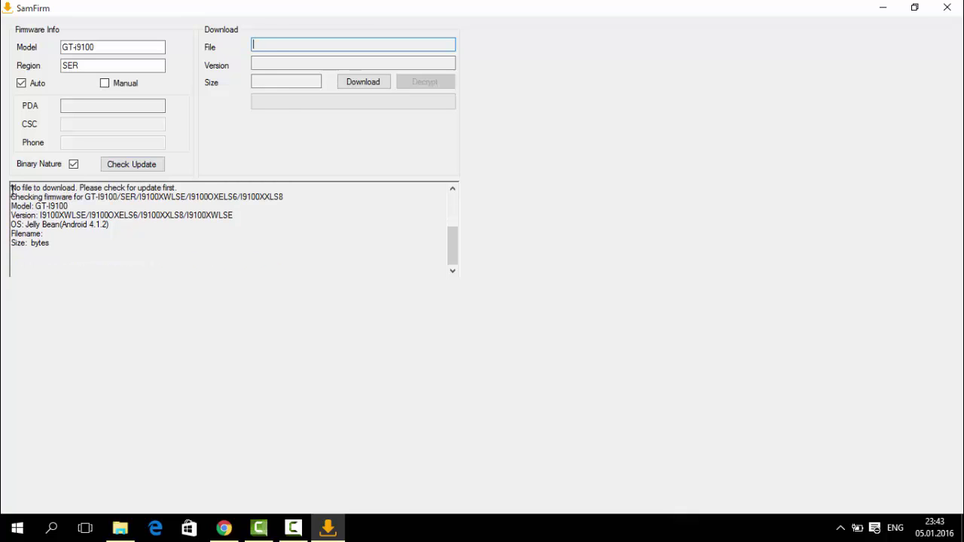
Step: Turn off Binary Nature and check for the GT-i9100 firmware update again
{"action": "left_click_drag", "start_coordinate": [10, 188], "coordinate": [64, 189]}
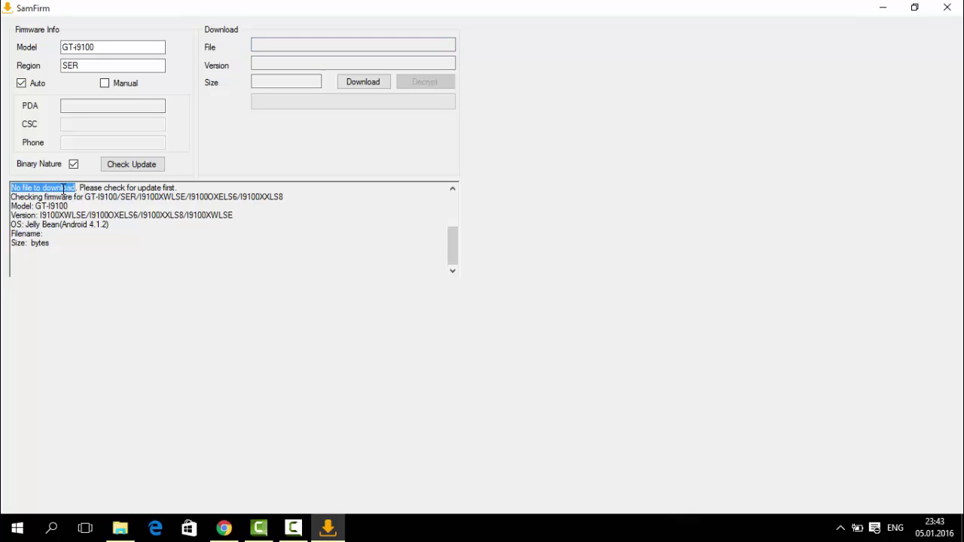
{"action": "left_click", "coordinate": [147, 194]}
{"action": "left_click", "coordinate": [73, 164]}
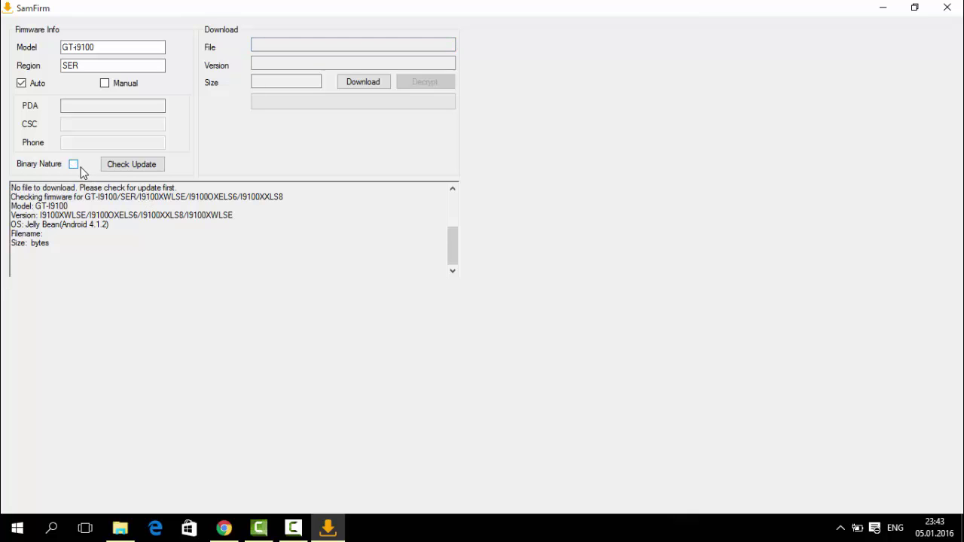
{"action": "left_click", "coordinate": [134, 162]}
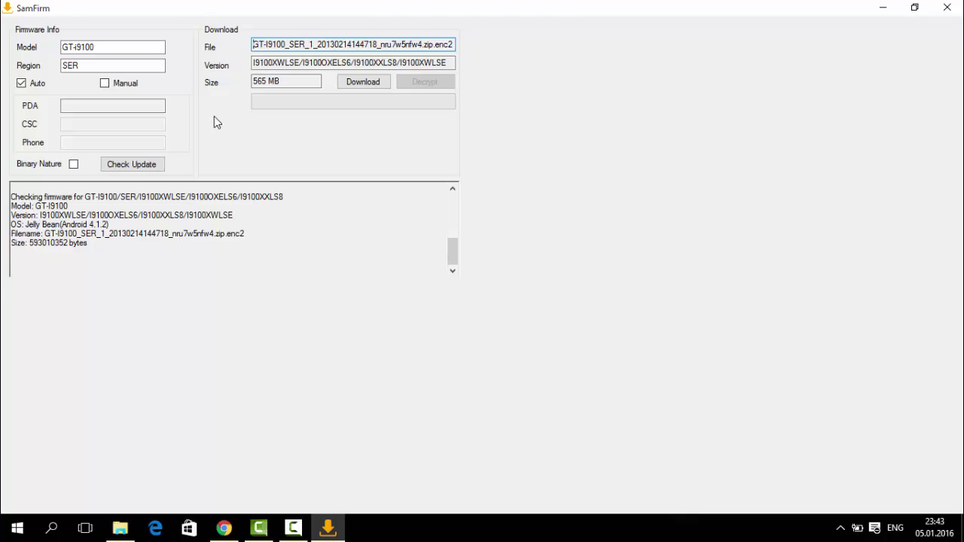
Step: Enable Binary Nature, change the model to GT-i9300, and check for its SER firmware update
{"action": "left_click", "coordinate": [73, 163]}
{"action": "left_click", "coordinate": [87, 50]}
{"action": "key", "text": "BackSpace"}
{"action": "type", "text": "3"}
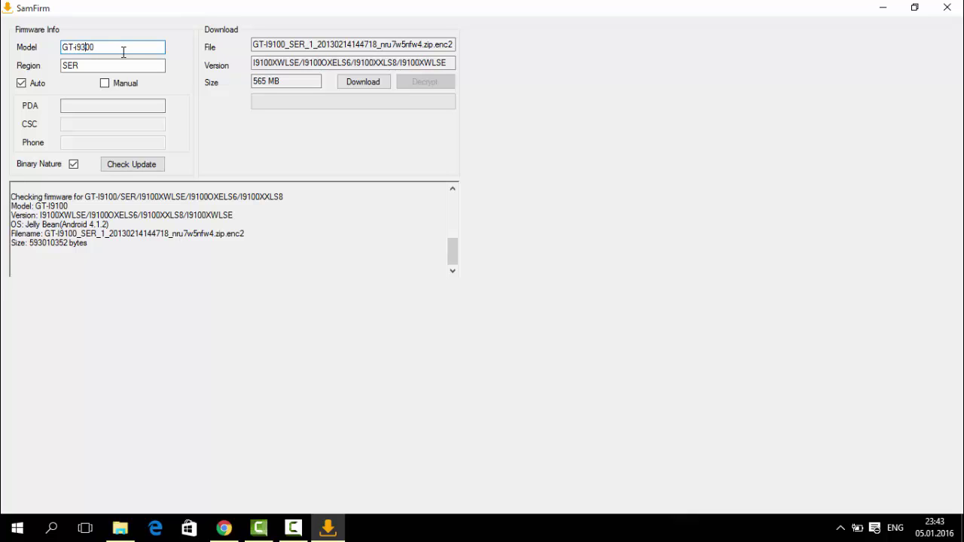
{"action": "left_click", "coordinate": [143, 165]}
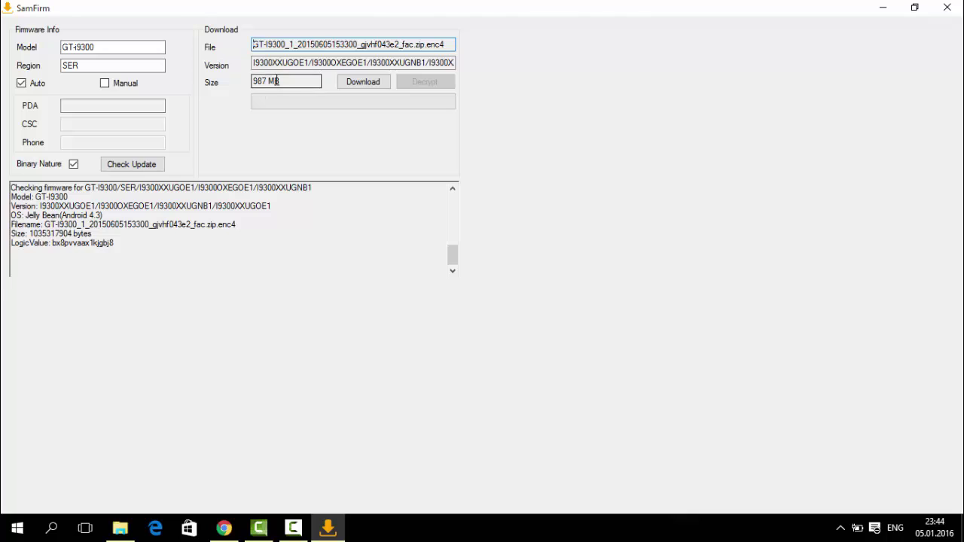
Step: Download the GT-I9300 firmware, decrypt the downloaded file, and close SamFirm
{"action": "left_click", "coordinate": [362, 84]}
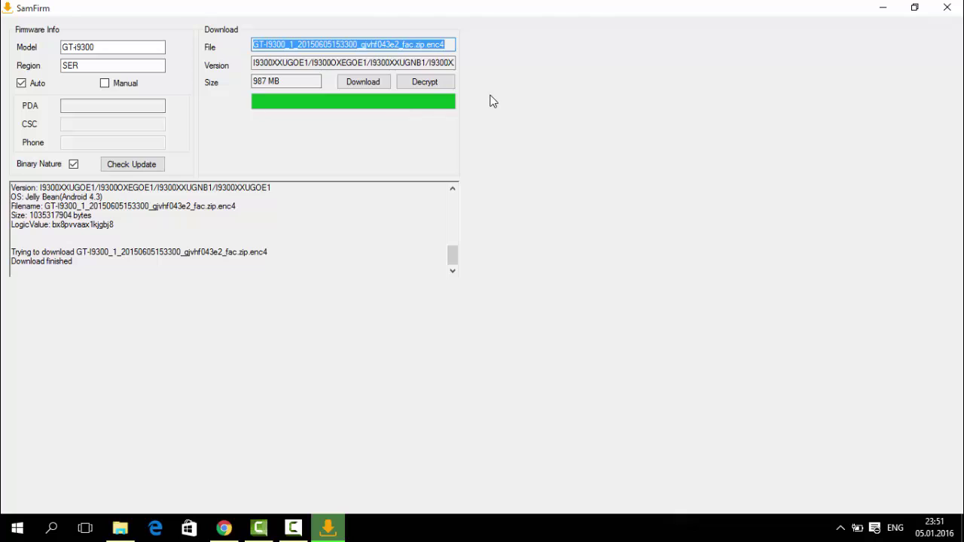
{"action": "left_click", "coordinate": [430, 85]}
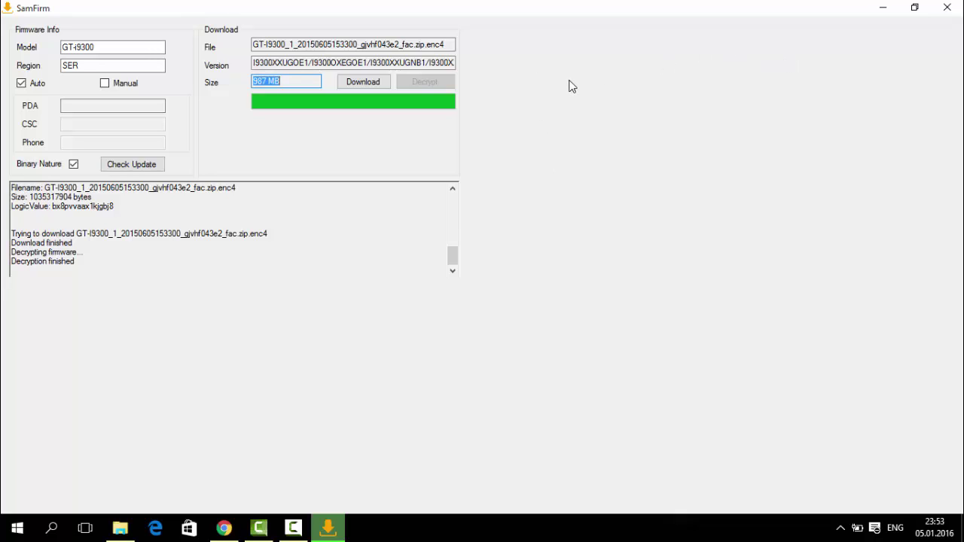
{"action": "left_click", "coordinate": [957, 13]}
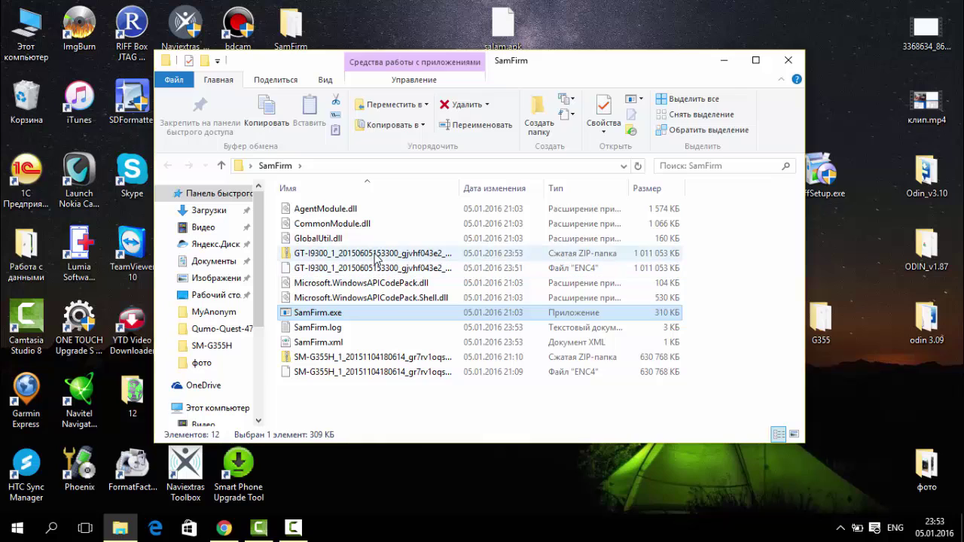
{"action": "left_click", "coordinate": [374, 254]}
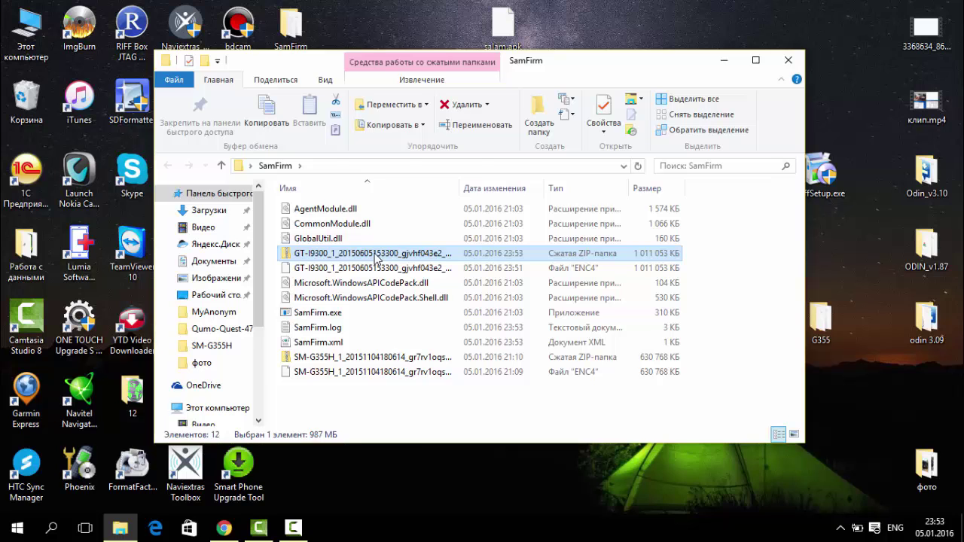
{"action": "double_click", "coordinate": [375, 254]}
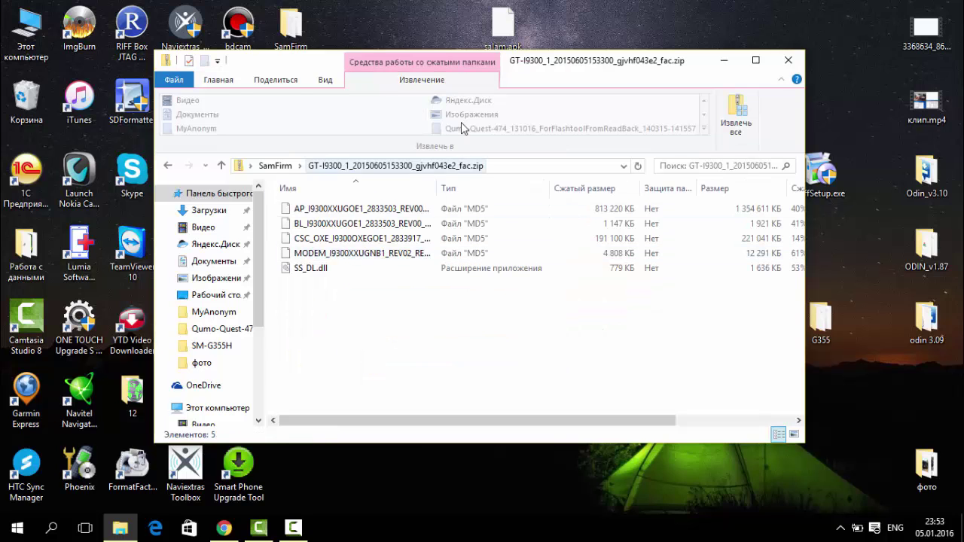
{"action": "left_click_drag", "start_coordinate": [582, 64], "coordinate": [450, 75]}
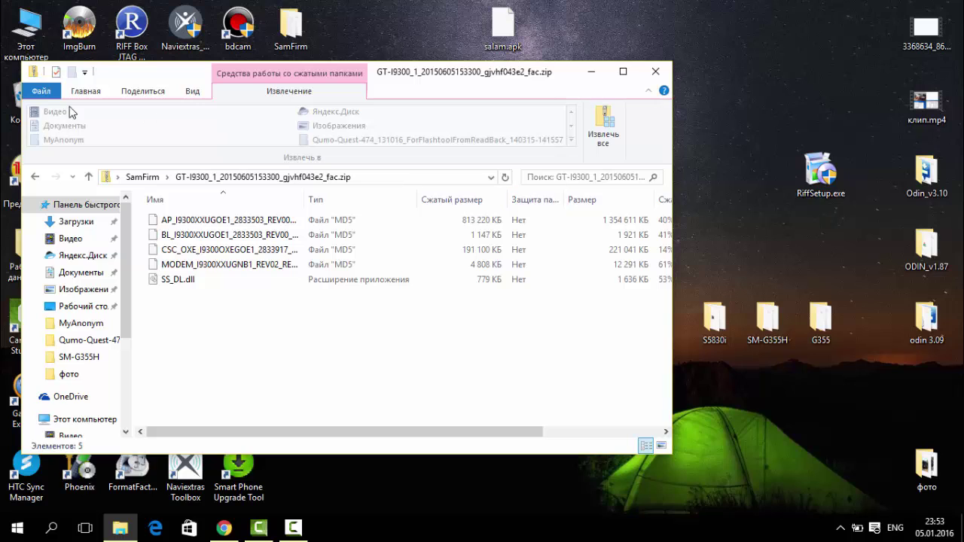
{"action": "left_click", "coordinate": [36, 178]}
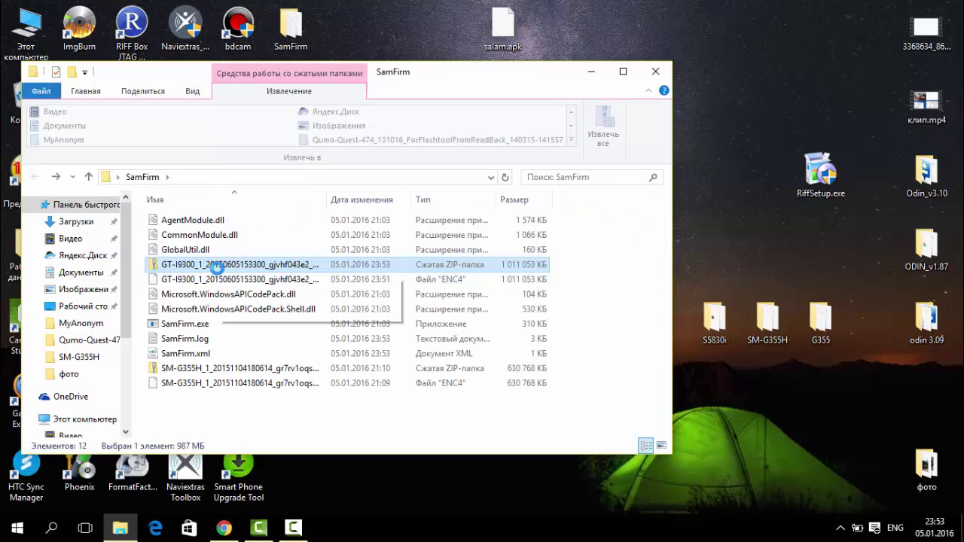
Step: Extract all files from the GT-I9300 firmware ZIP archive into the suggested folder inside SamFirm
{"action": "right_click", "coordinate": [220, 270]}
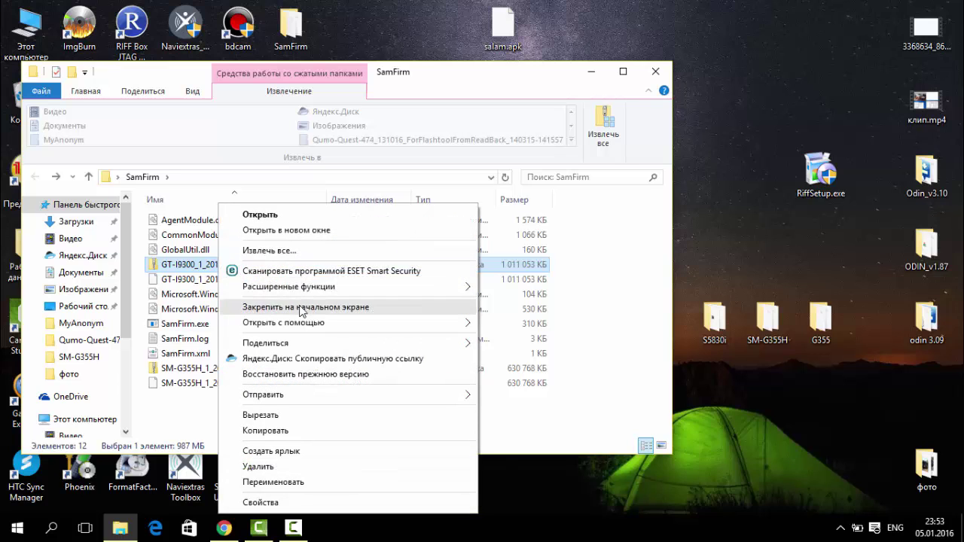
{"action": "left_click", "coordinate": [305, 252]}
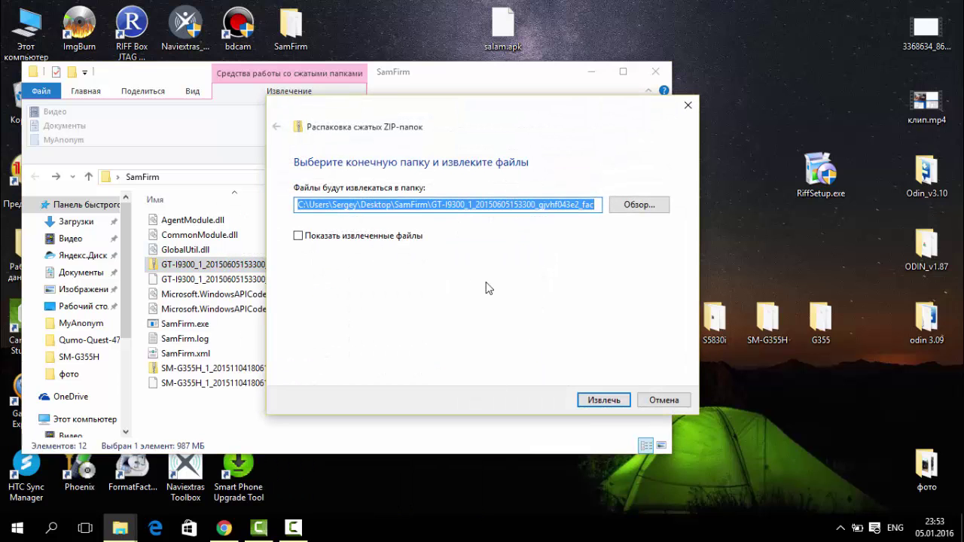
{"action": "left_click", "coordinate": [613, 402]}
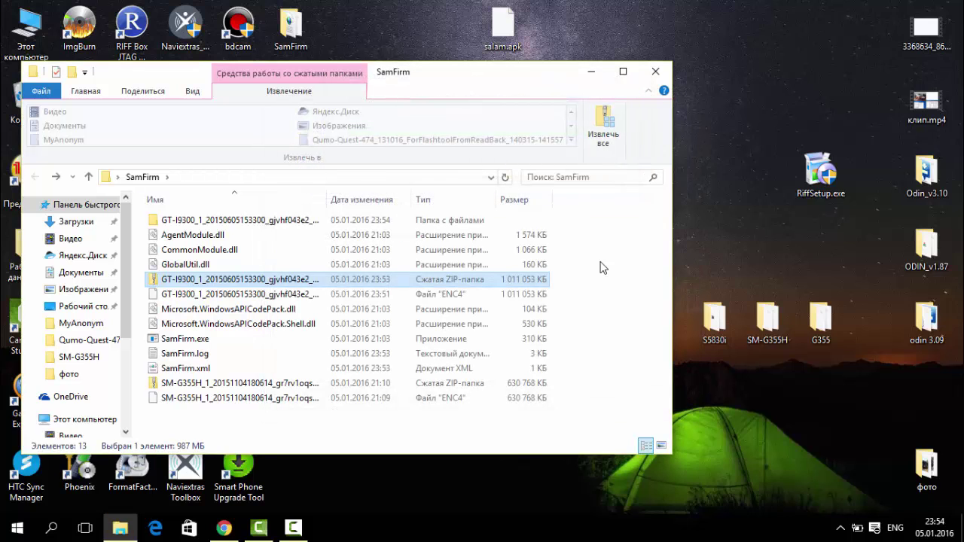
Step: Move the extracted GT-I9300 firmware folder to the desktop and close the SamFirm folder window
{"action": "left_click", "coordinate": [247, 219]}
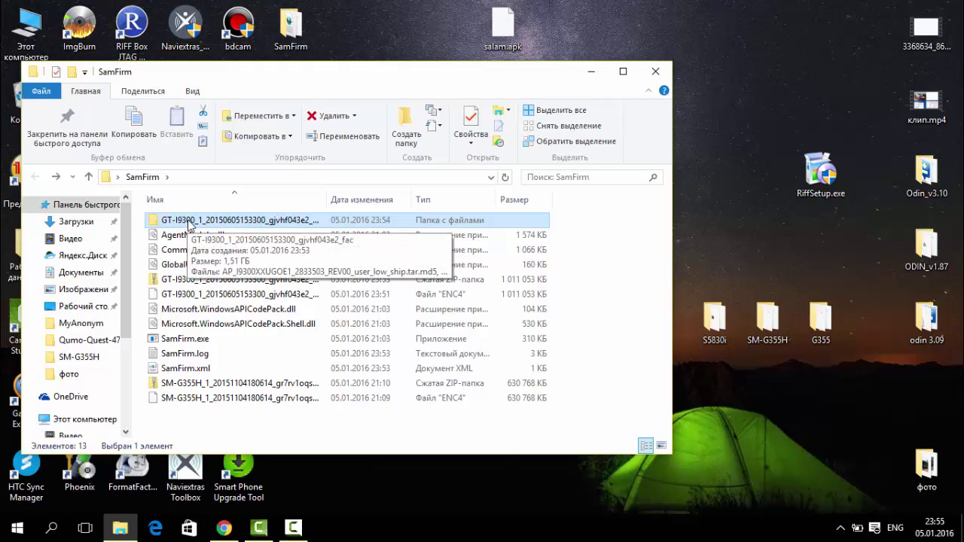
{"action": "left_click_drag", "start_coordinate": [189, 223], "coordinate": [728, 237]}
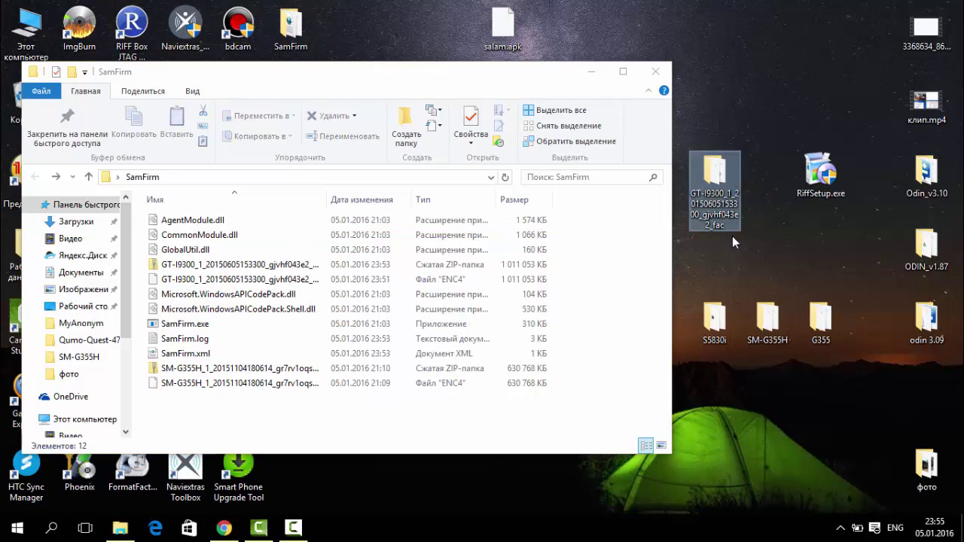
{"action": "left_click", "coordinate": [656, 71]}
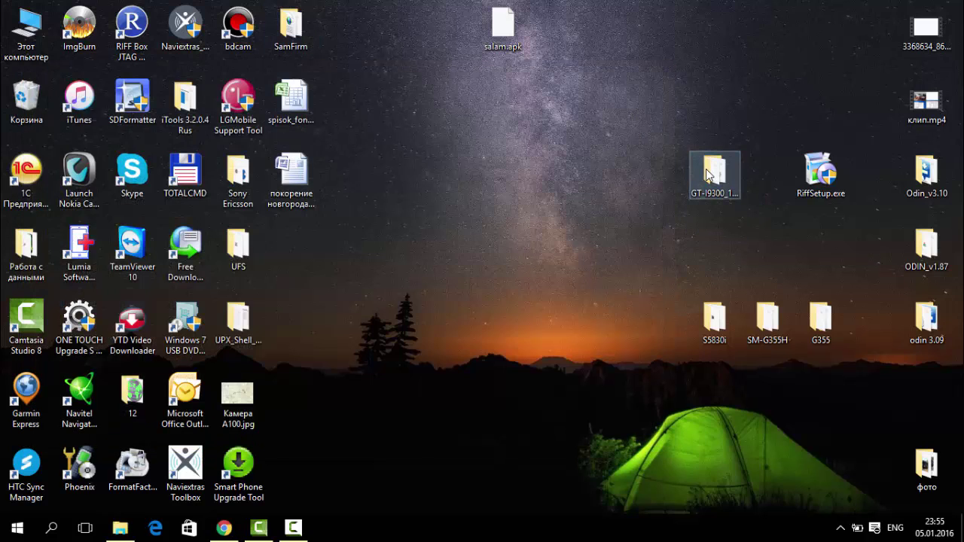
Step: Open the GT-I9300 firmware folder on the desktop and examine its AP and BL files
{"action": "double_click", "coordinate": [710, 174]}
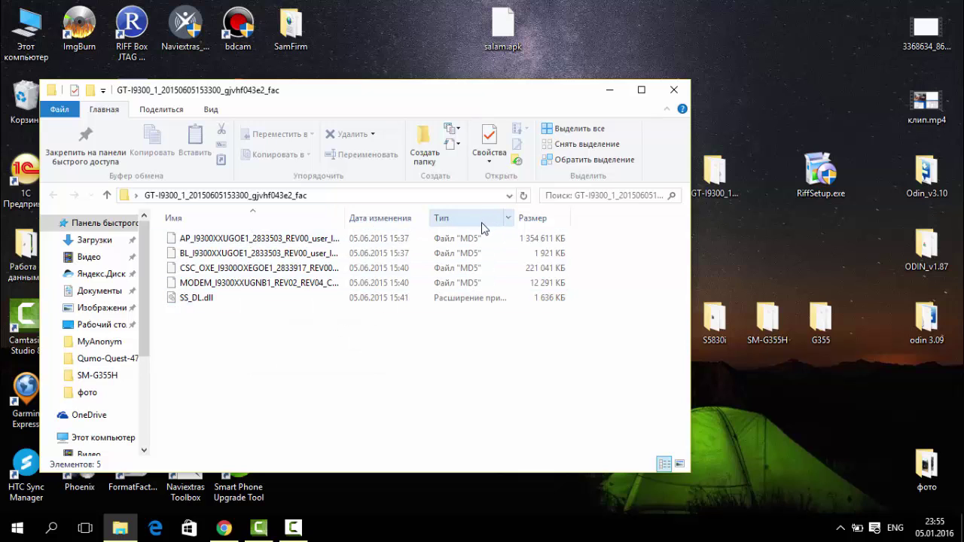
{"action": "left_click", "coordinate": [280, 239]}
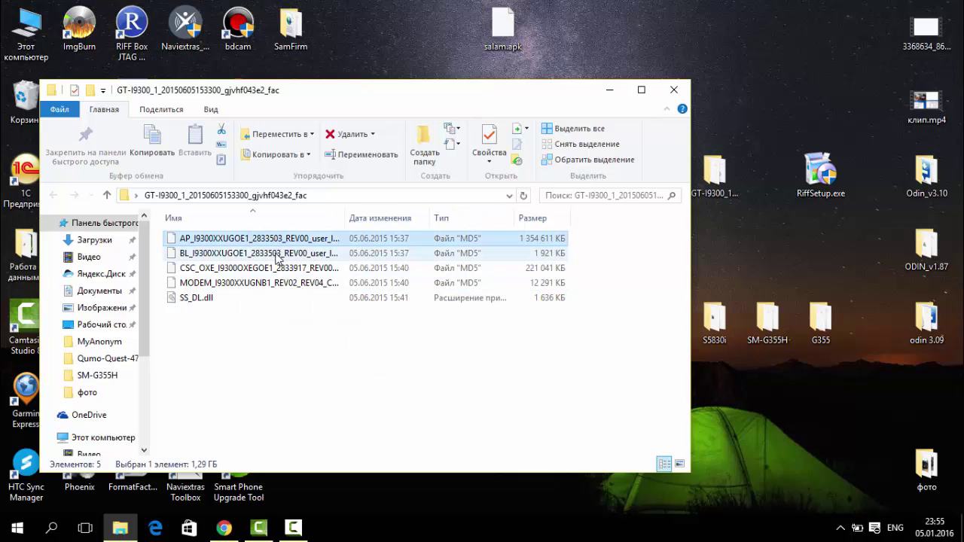
{"action": "left_click", "coordinate": [278, 256]}
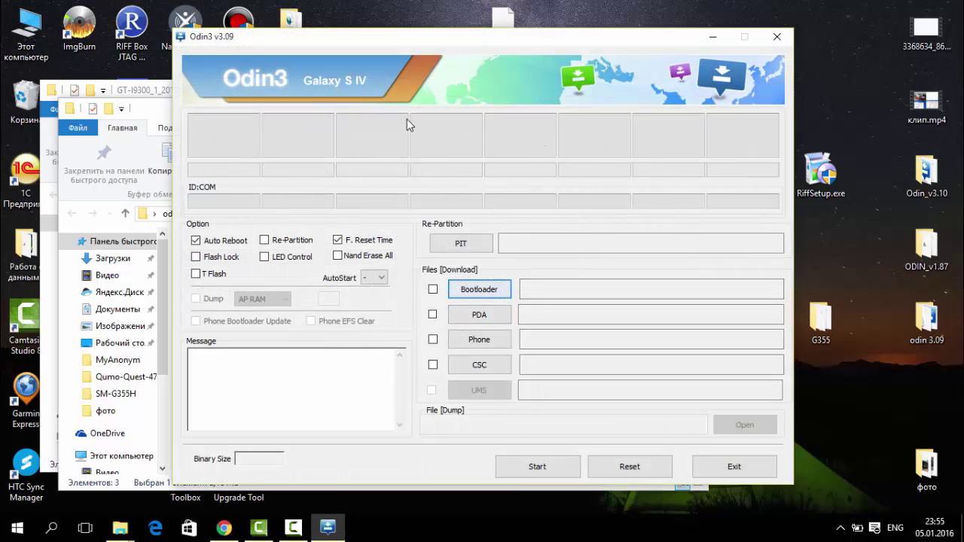
Step: Place Odin3 v3.09 beside the firmware folder, compare its file slots with the firmware files, and close Odin3
{"action": "left_click_drag", "start_coordinate": [449, 38], "coordinate": [593, 33]}
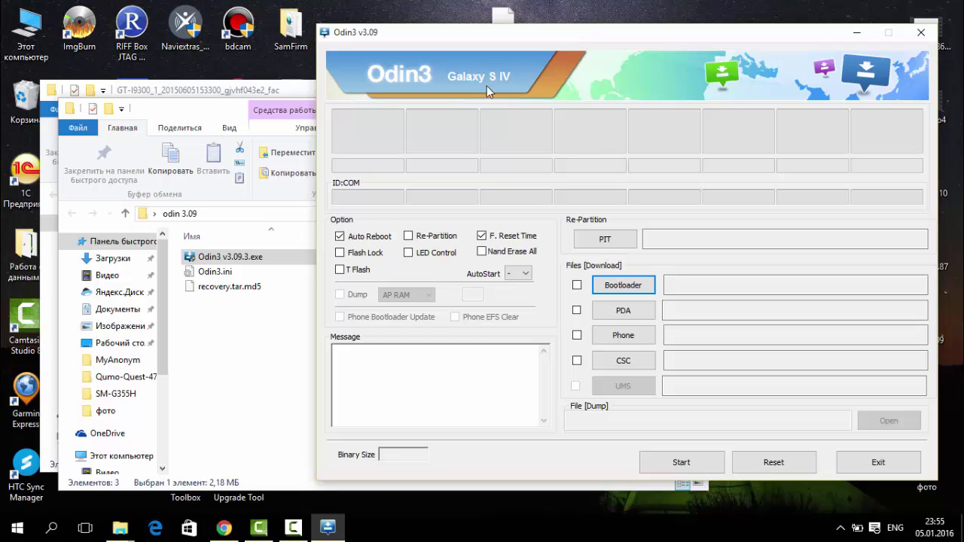
{"action": "left_click", "coordinate": [220, 106]}
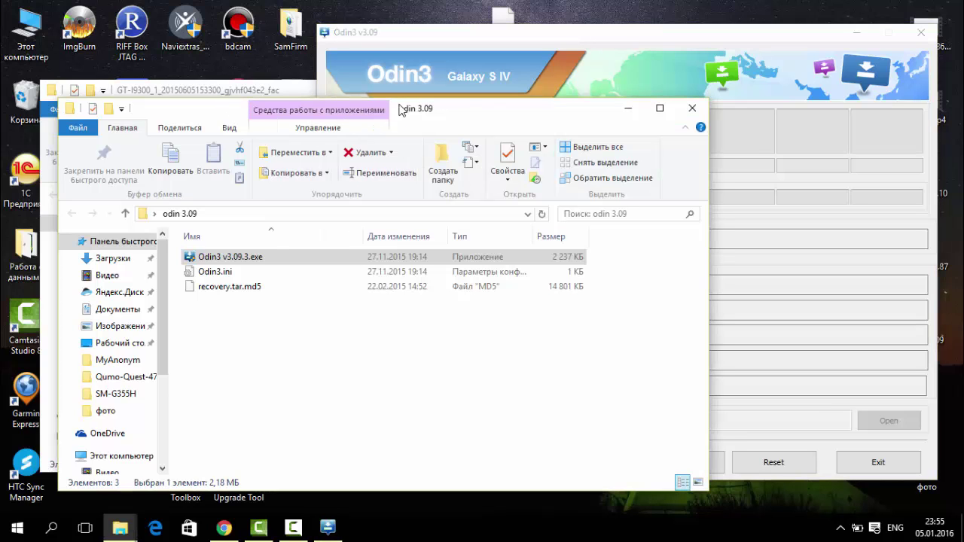
{"action": "left_click", "coordinate": [628, 108]}
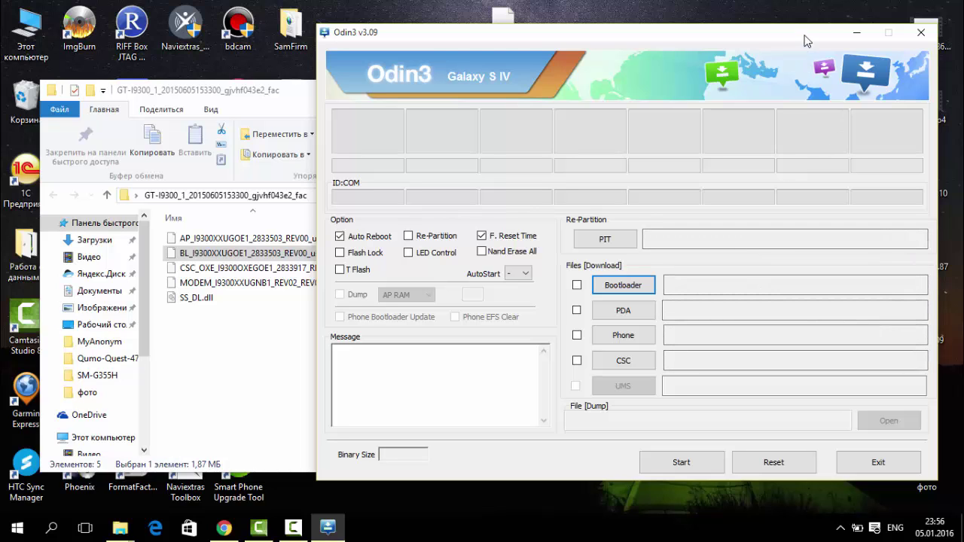
{"action": "left_click", "coordinate": [921, 32]}
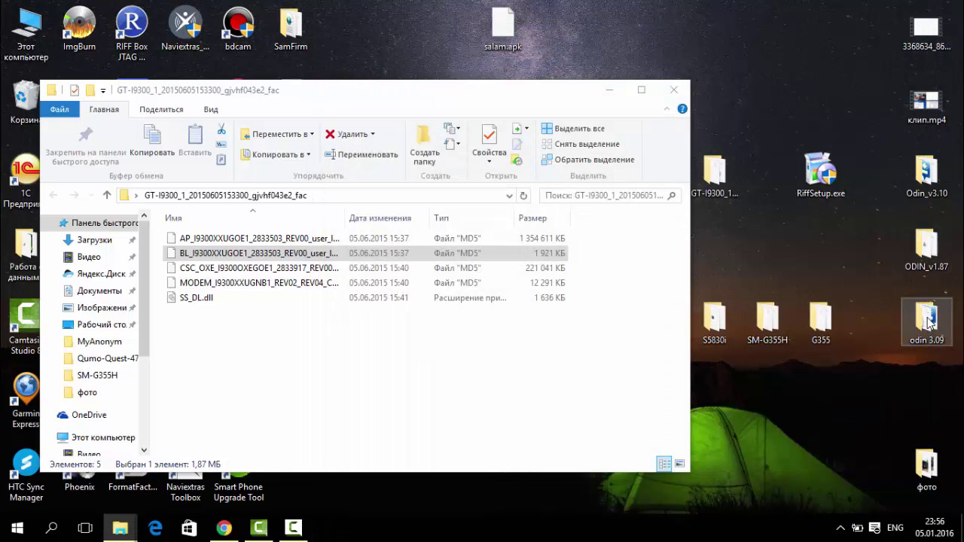
Step: Launch Odin3 v3.10 from the Odin_v3.10 folder, examine its BL, AP, CP and CSC slots, and close both windows
{"action": "double_click", "coordinate": [928, 184]}
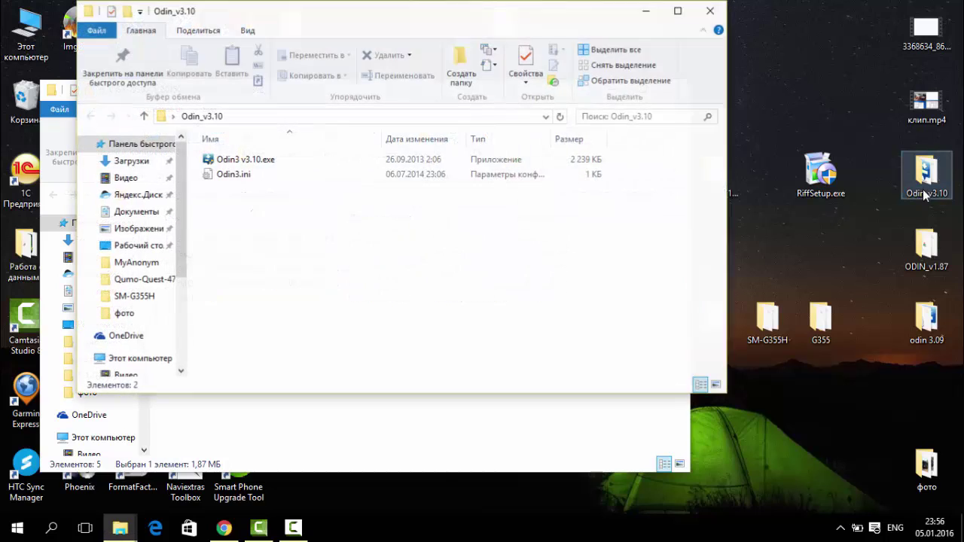
{"action": "double_click", "coordinate": [303, 162]}
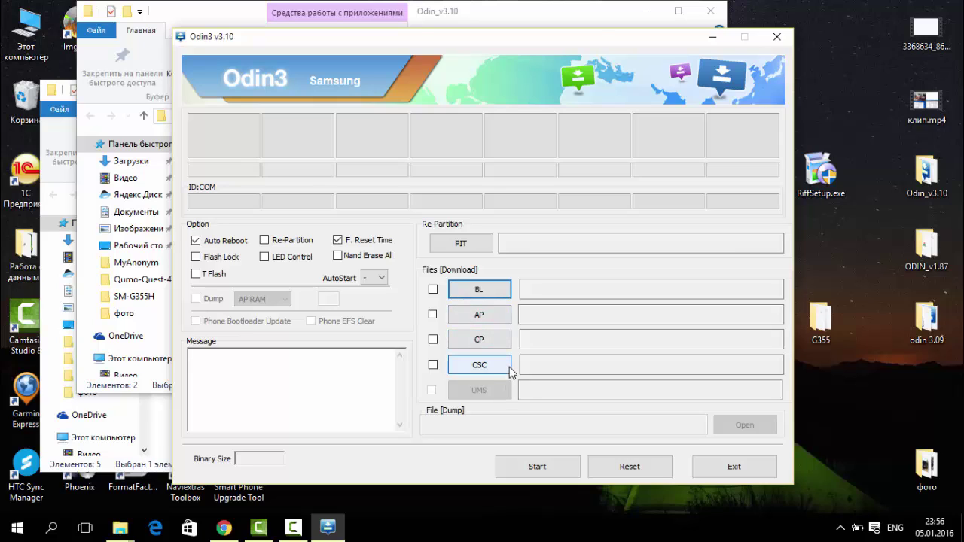
{"action": "left_click", "coordinate": [777, 37]}
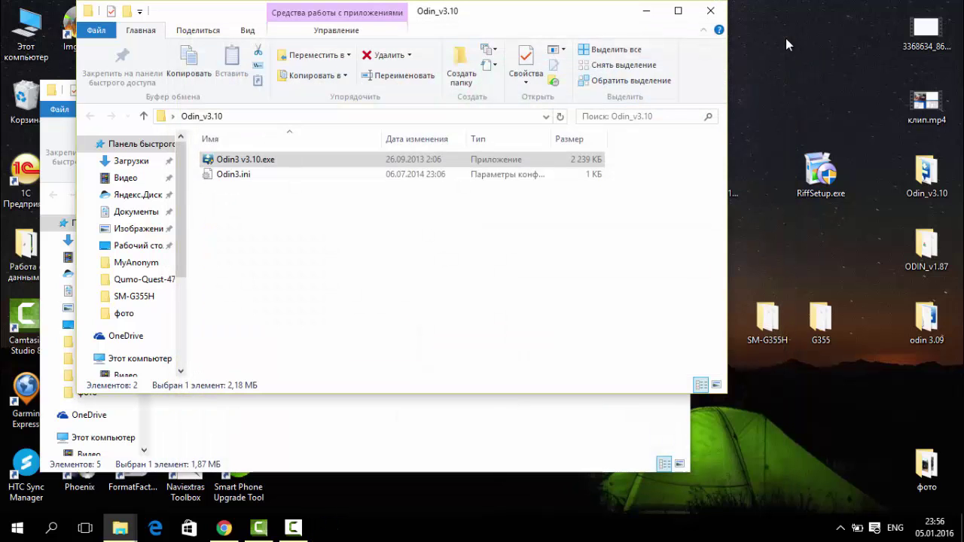
{"action": "left_click", "coordinate": [718, 16]}
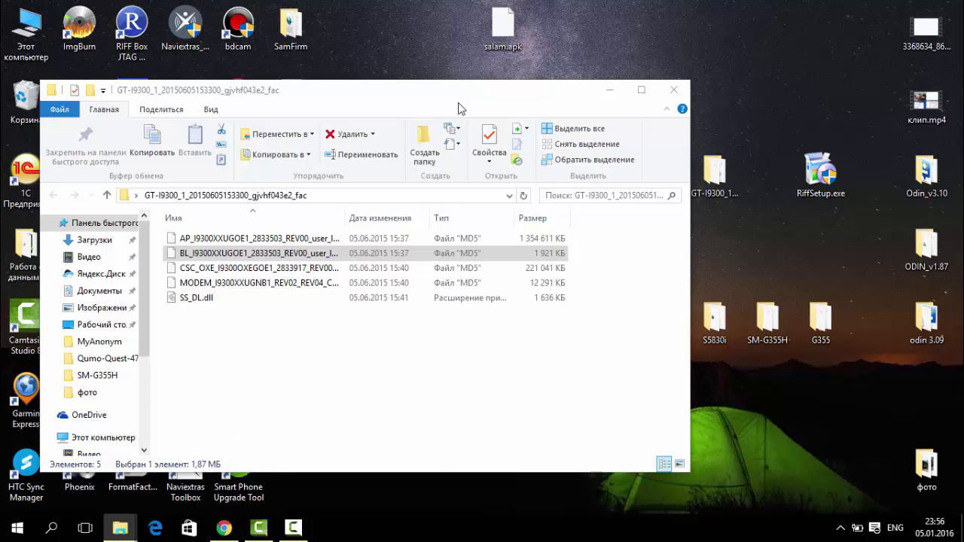
Step: Close the GT-I9300 firmware folder and switch to Chrome with the 4PDA Samsung GT-I9100 firmware thread
{"action": "left_click", "coordinate": [675, 90]}
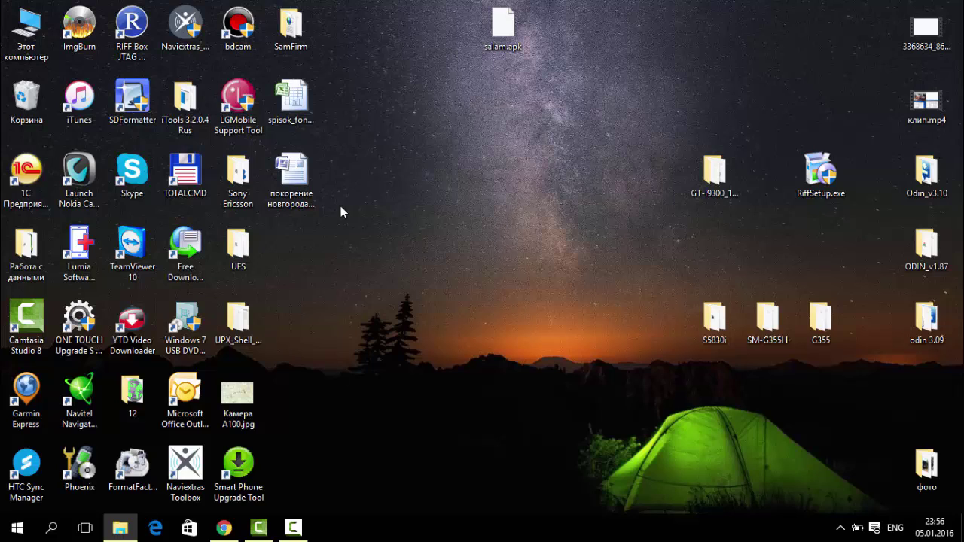
{"action": "left_click", "coordinate": [224, 528]}
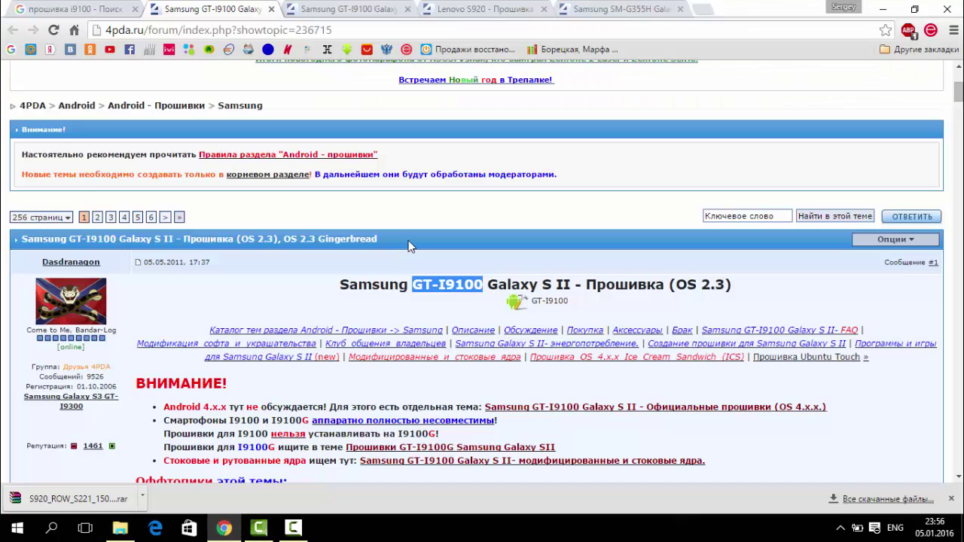